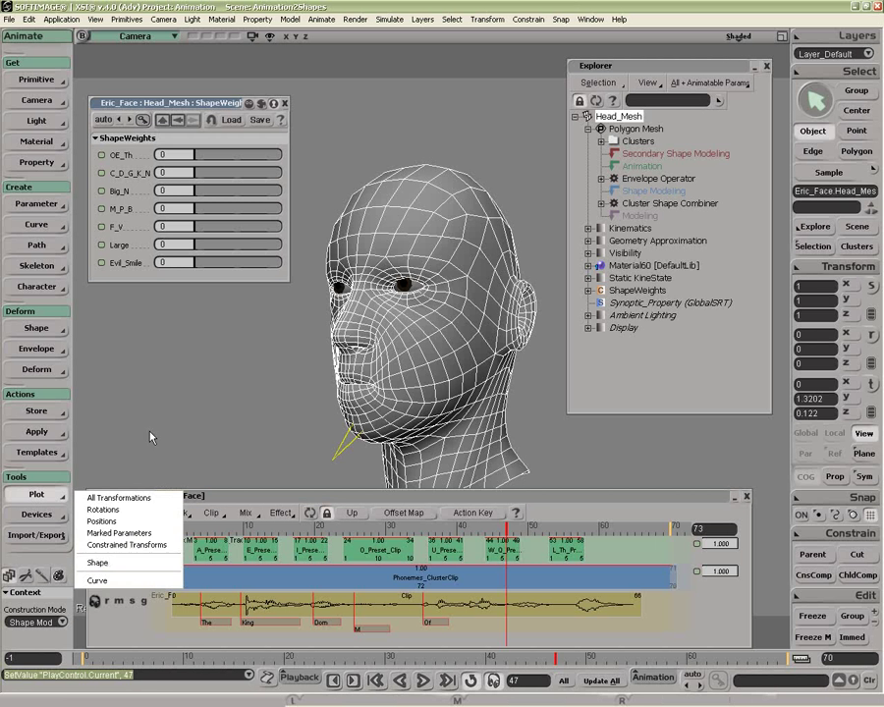
{"action": "left_click", "coordinate": [106, 563]}
{"action": "left_click", "coordinate": [59, 337]}
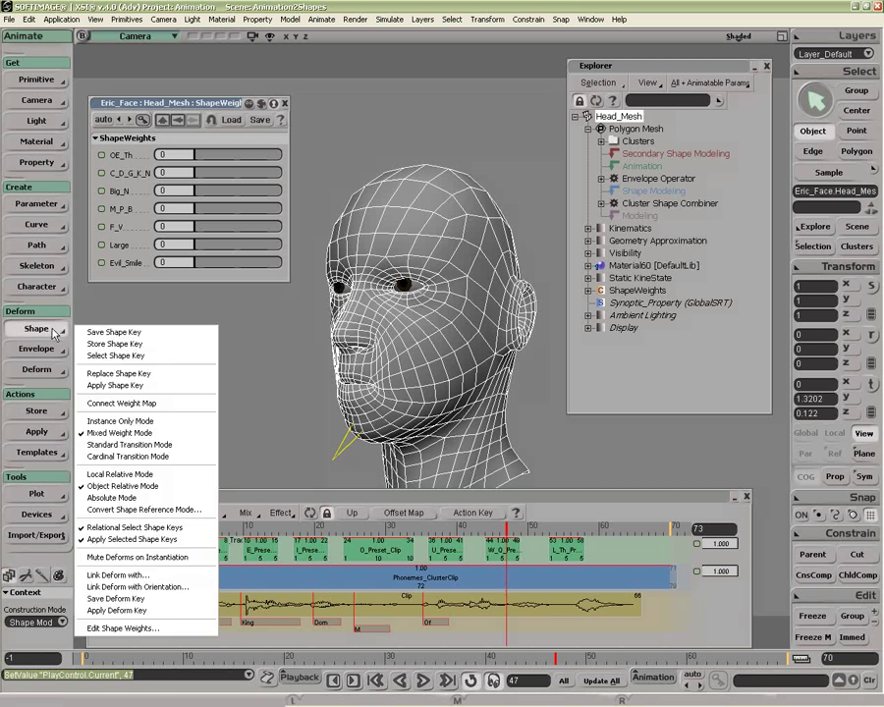
{"action": "left_click", "coordinate": [121, 331]}
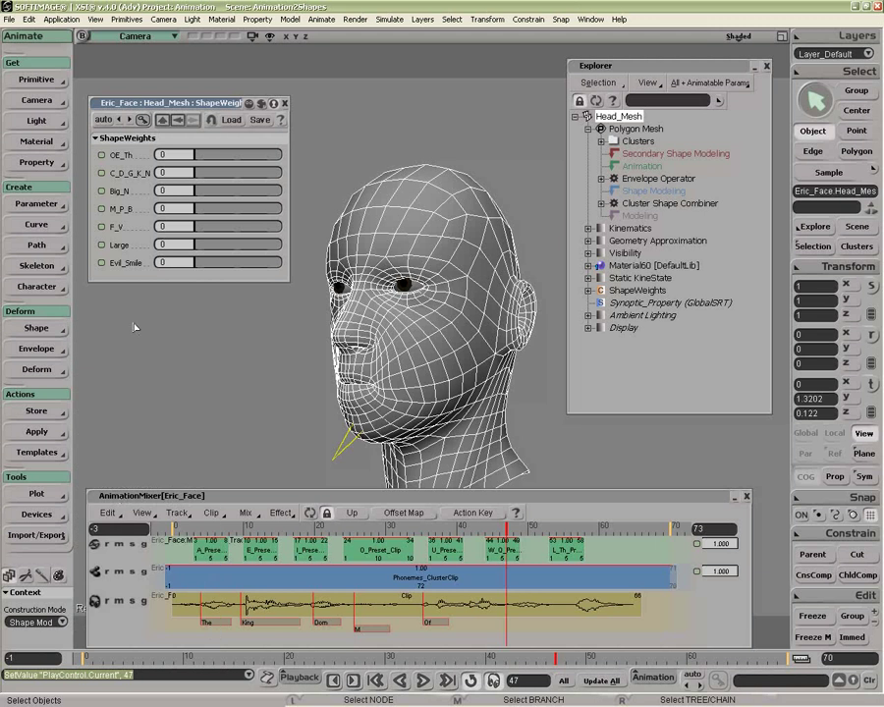
Step: Set the construction mode to Shape Modeling and save a shape key for Head_Mesh at frame 47
{"action": "left_click", "coordinate": [61, 622]}
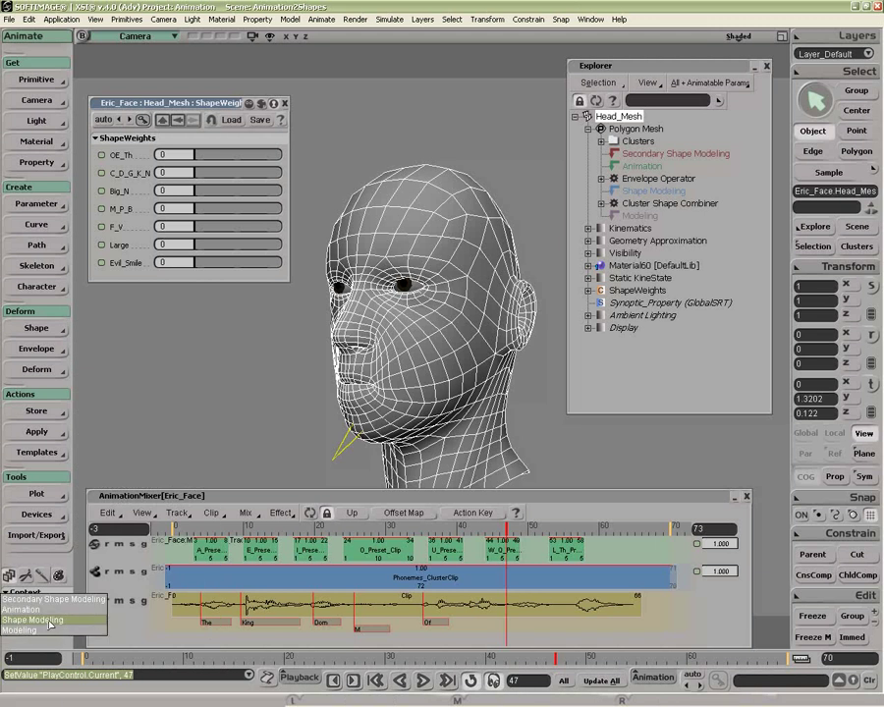
{"action": "left_click", "coordinate": [47, 619]}
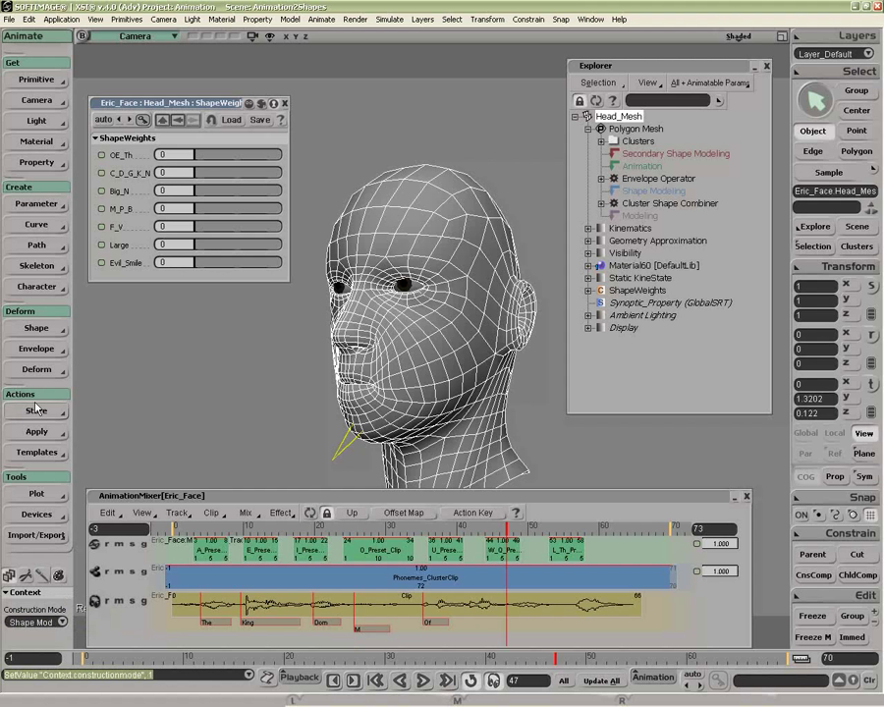
{"action": "left_click", "coordinate": [37, 329]}
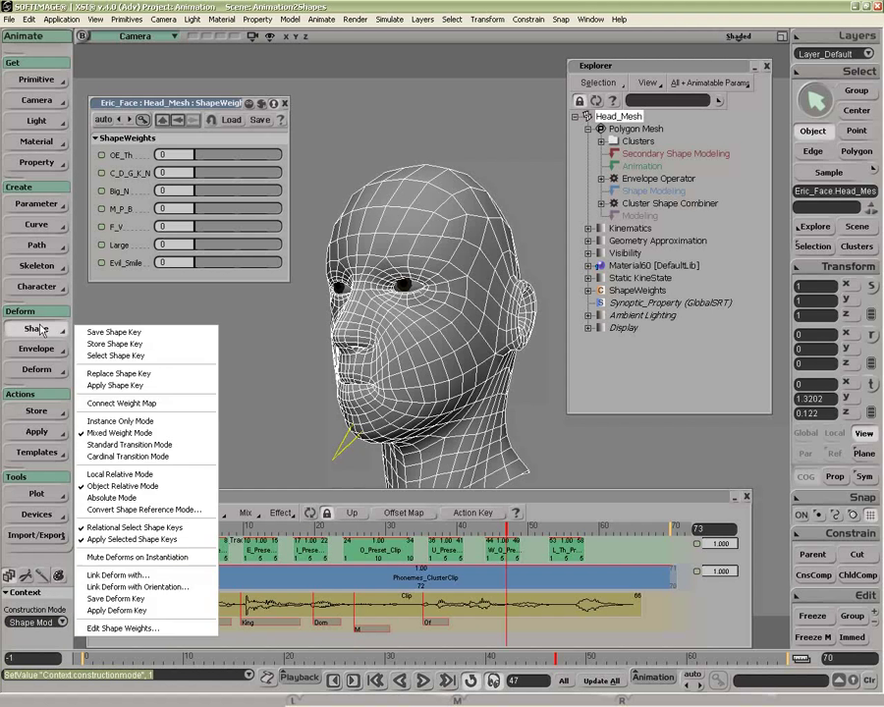
{"action": "left_click", "coordinate": [105, 334]}
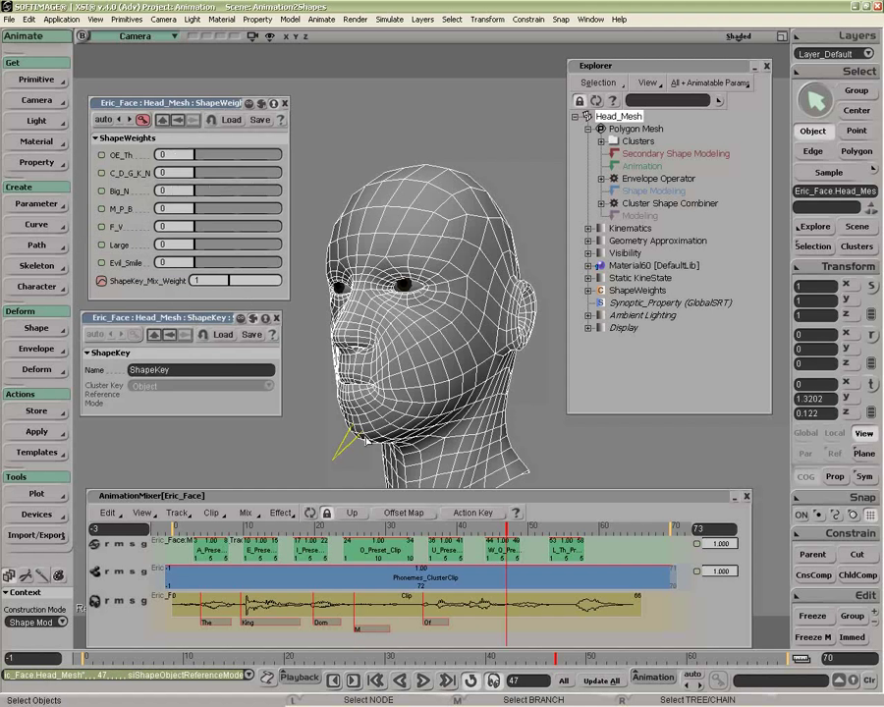
Step: Open Phonemes_ClusterClip in the animation mixer and try out the weight of the ShapeKey_Clip inside it
{"action": "left_click", "coordinate": [504, 575]}
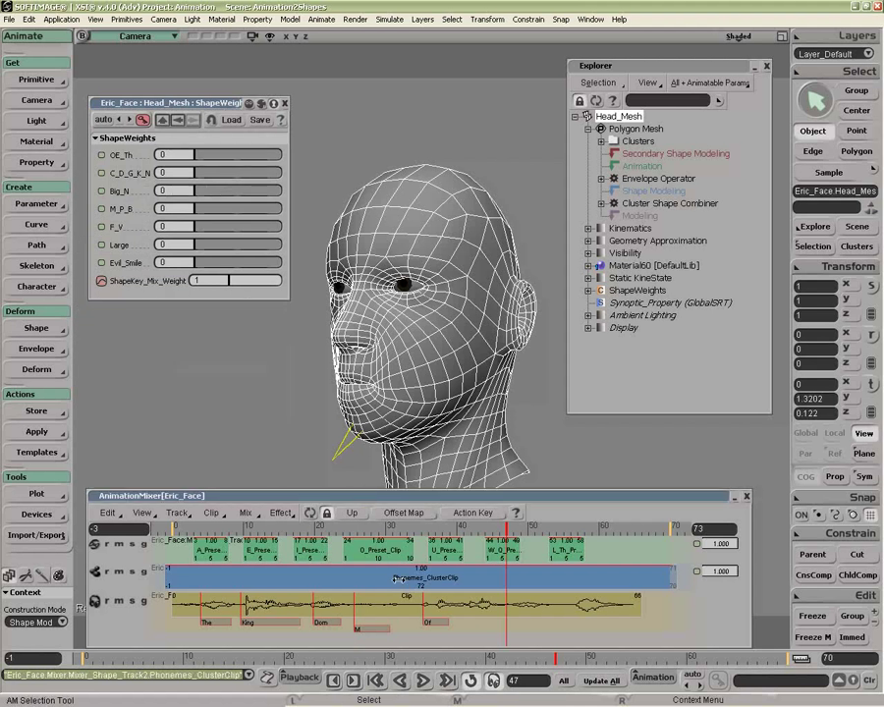
{"action": "scroll", "coordinate": [599, 608], "scroll_direction": "down", "scroll_amount": 4}
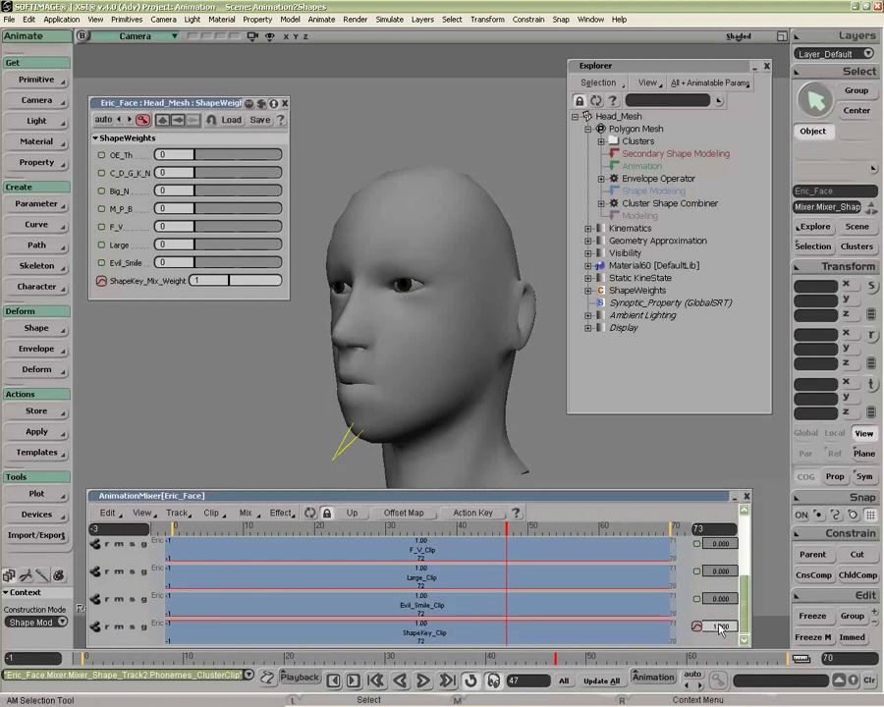
{"action": "left_click_drag", "start_coordinate": [718, 627], "coordinate": [742, 627]}
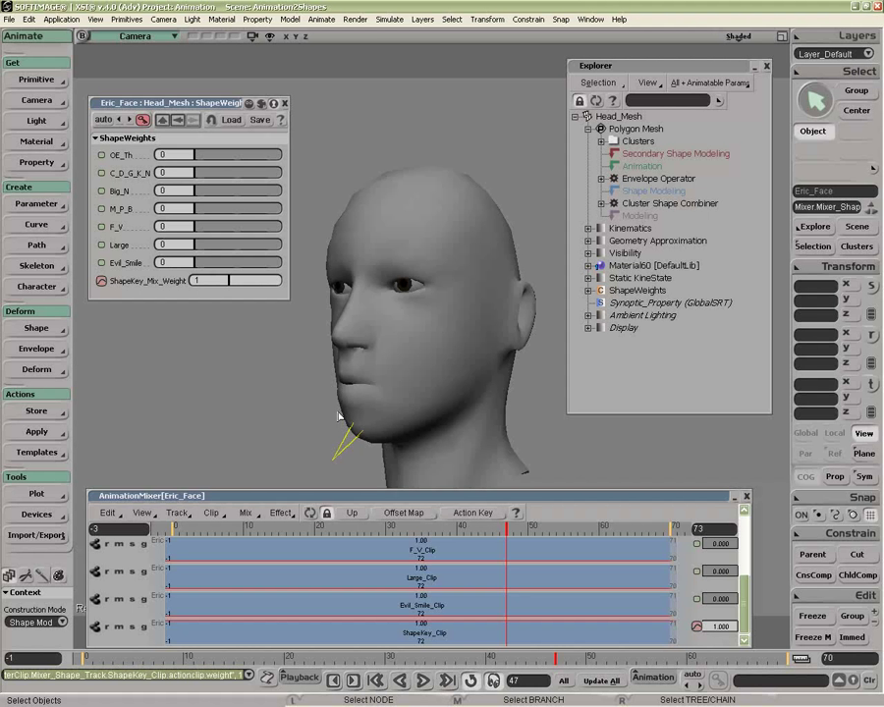
Step: Undo the weight test and the saved shape key, and return the animation mixer to the top-level tracks
{"action": "key", "text": "ctrl+z"}
{"action": "key", "text": "ctrl+z"}
{"action": "key", "text": "ctrl+z"}
{"action": "key", "text": "ctrl+z"}
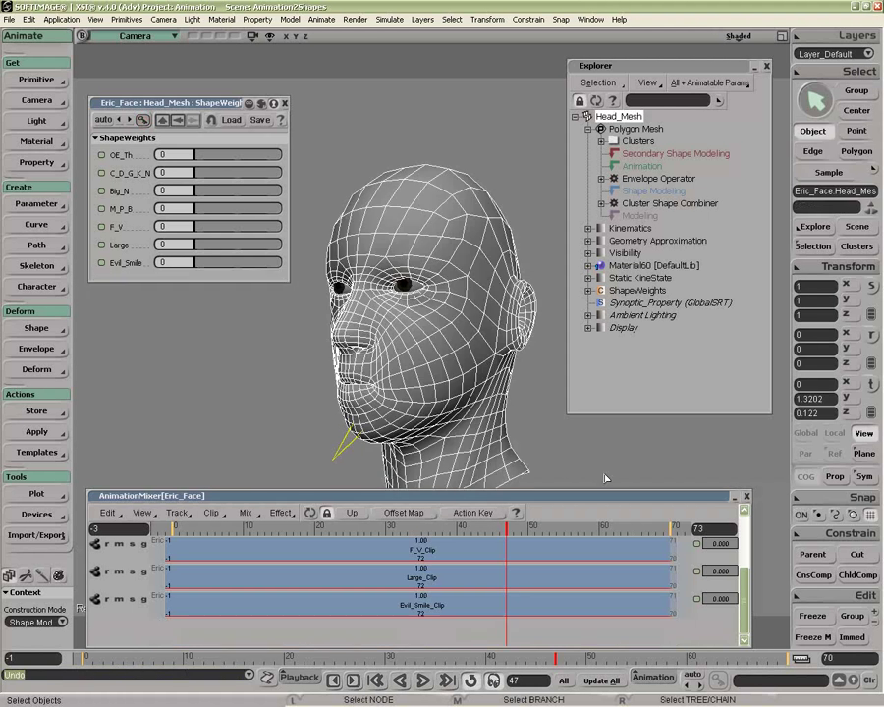
{"action": "left_click", "coordinate": [351, 514]}
Step: Examine the Envelope Operator and Shape Modeling marker in the head mesh's operator stack, and reselect the mesh
{"action": "left_click", "coordinate": [643, 179]}
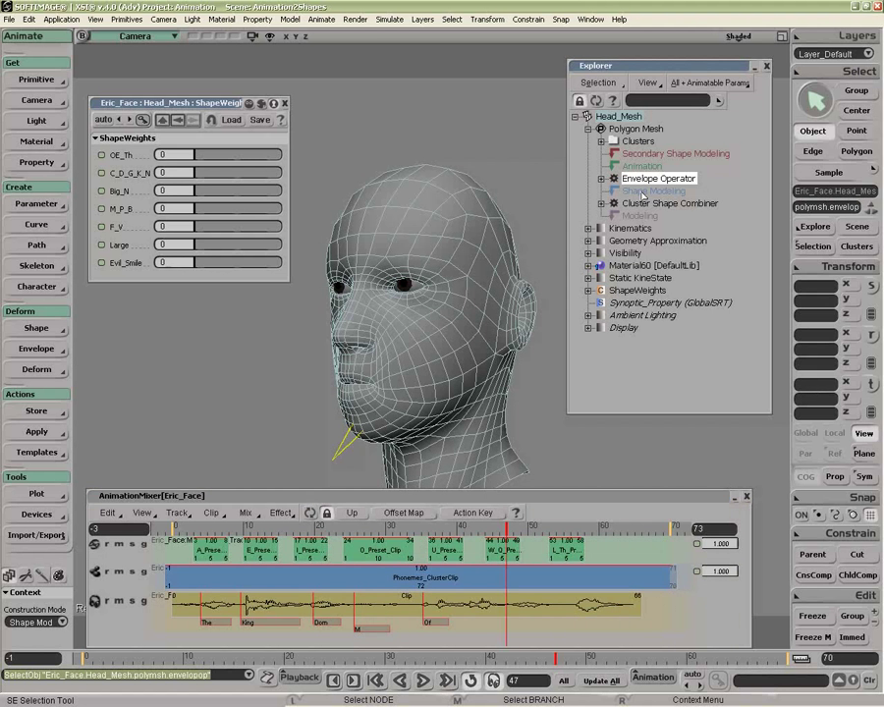
{"action": "left_click", "coordinate": [642, 192]}
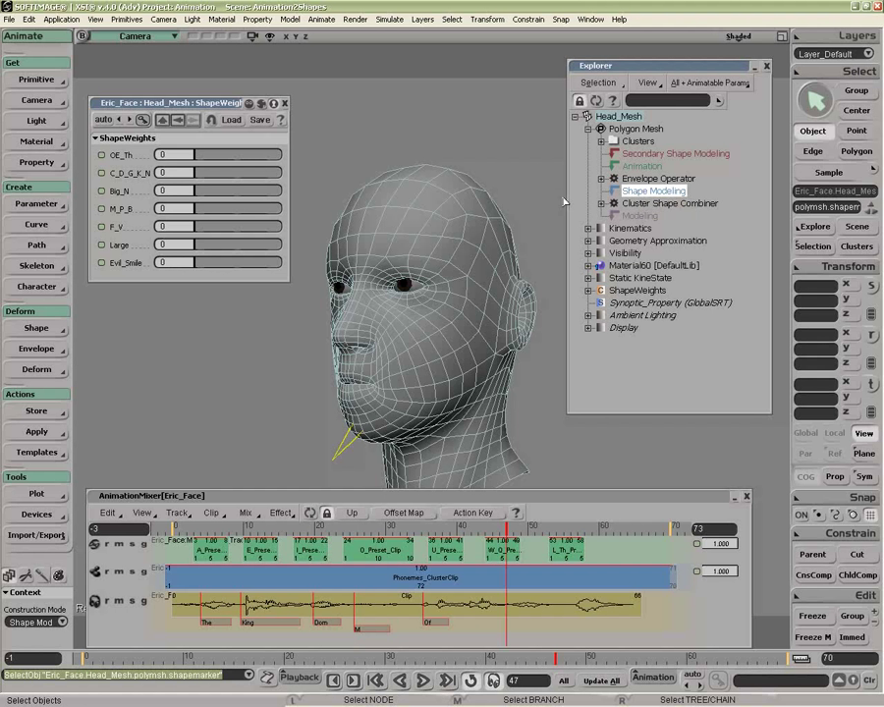
{"action": "left_click", "coordinate": [483, 223]}
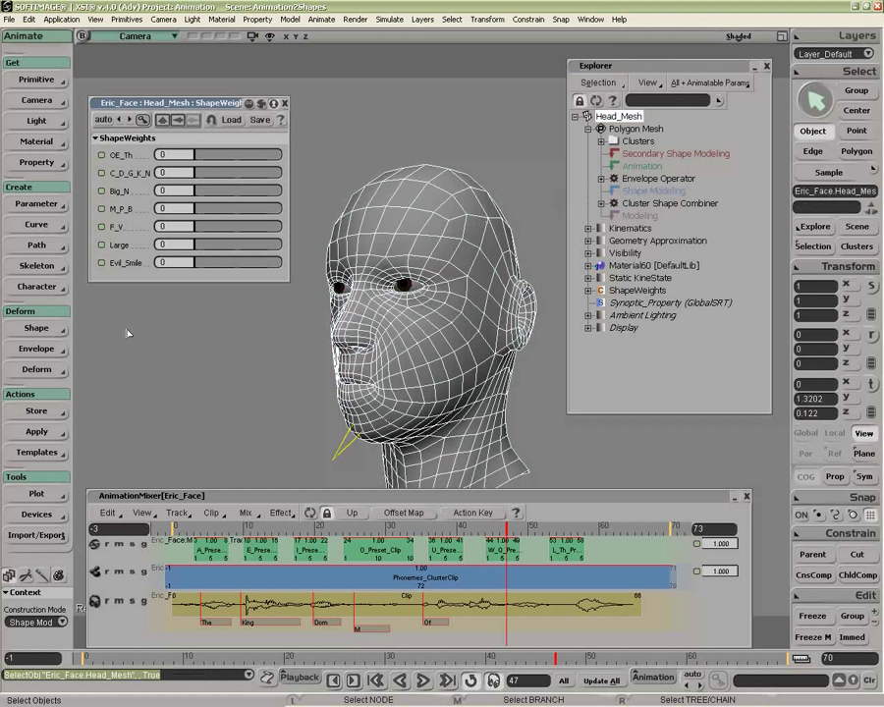
Step: Review the Convert Shape Reference Mode settings and the available shape reference modes for the head mesh
{"action": "left_click", "coordinate": [39, 329]}
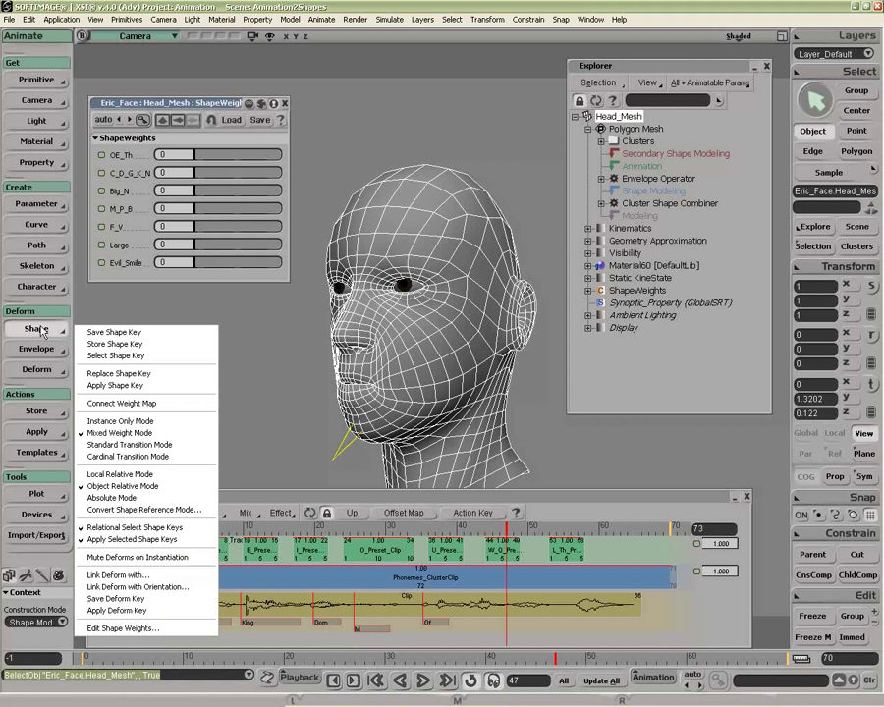
{"action": "left_click", "coordinate": [148, 510]}
{"action": "left_click", "coordinate": [420, 267]}
{"action": "left_click", "coordinate": [421, 267]}
{"action": "left_click", "coordinate": [509, 487]}
{"action": "left_click", "coordinate": [35, 329]}
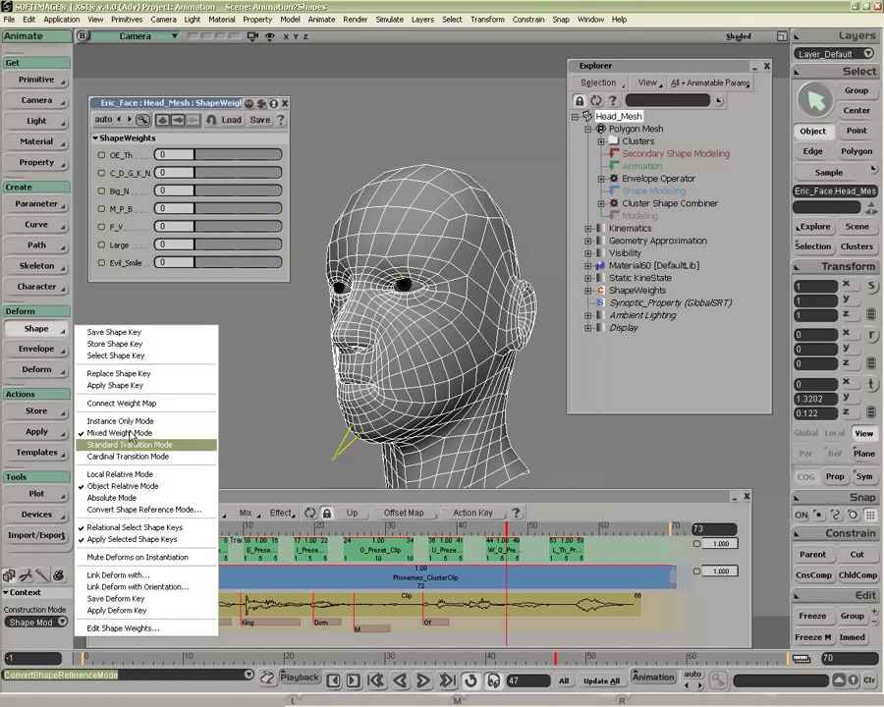
{"action": "left_click", "coordinate": [137, 498]}
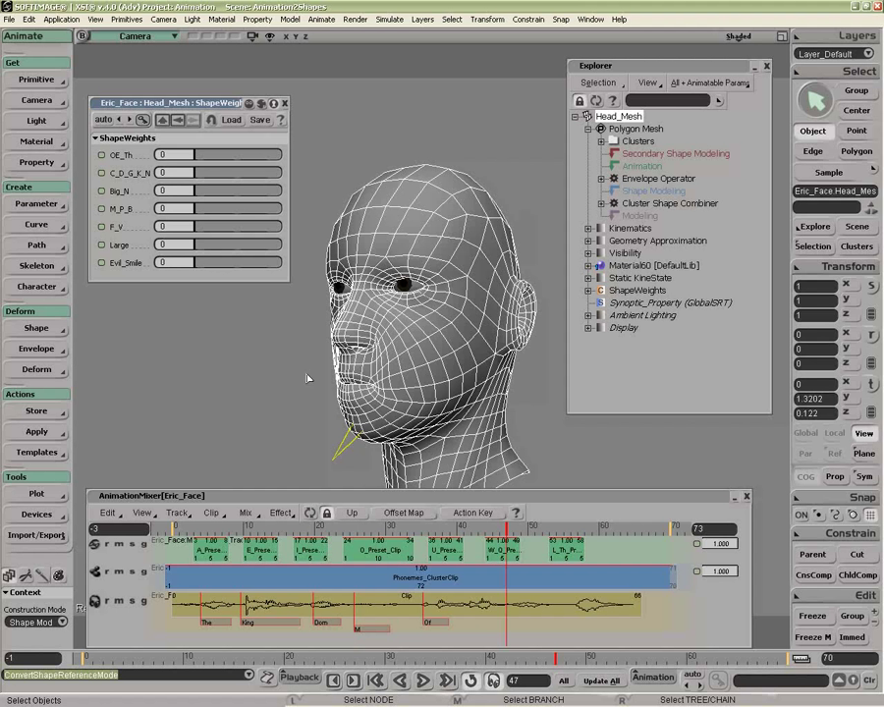
Step: Move the Envelope Operator below the Shape Modeling marker in the head mesh's stack and go to frame 5
{"action": "left_click", "coordinate": [655, 181]}
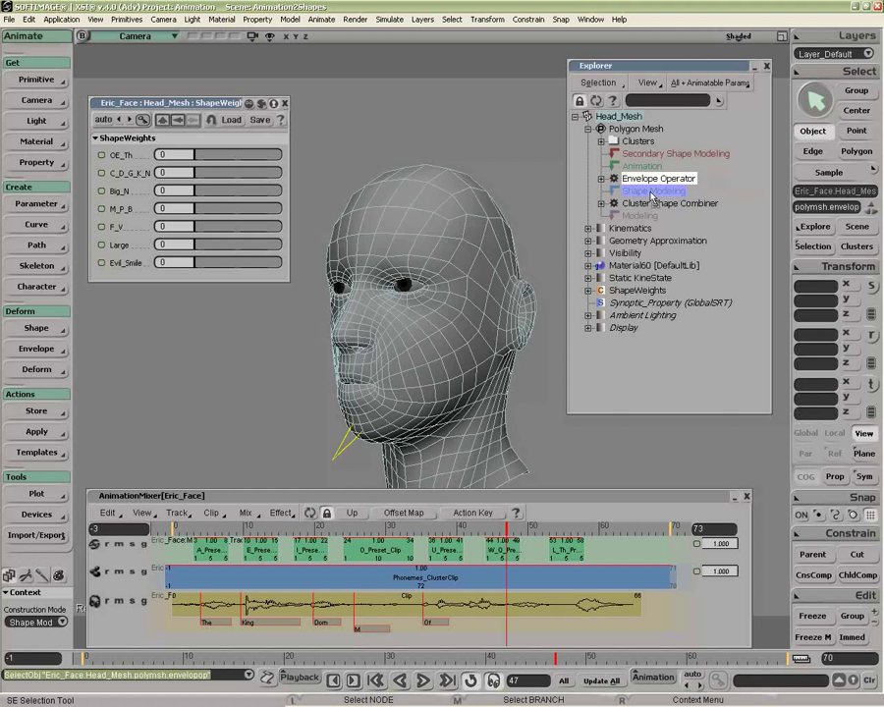
{"action": "left_click_drag", "start_coordinate": [648, 196], "coordinate": [648, 203]}
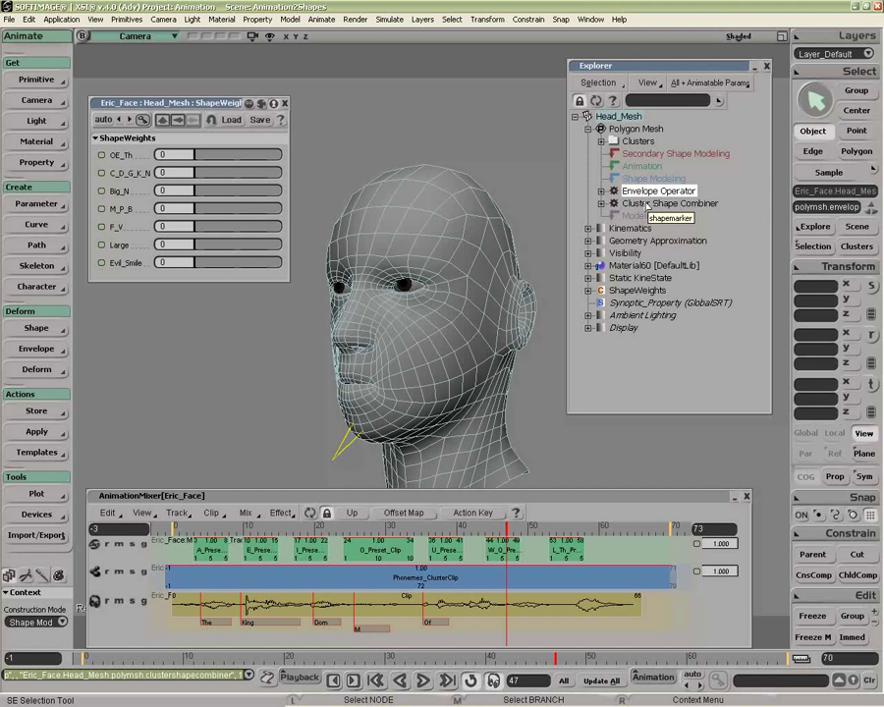
{"action": "left_click", "coordinate": [506, 249]}
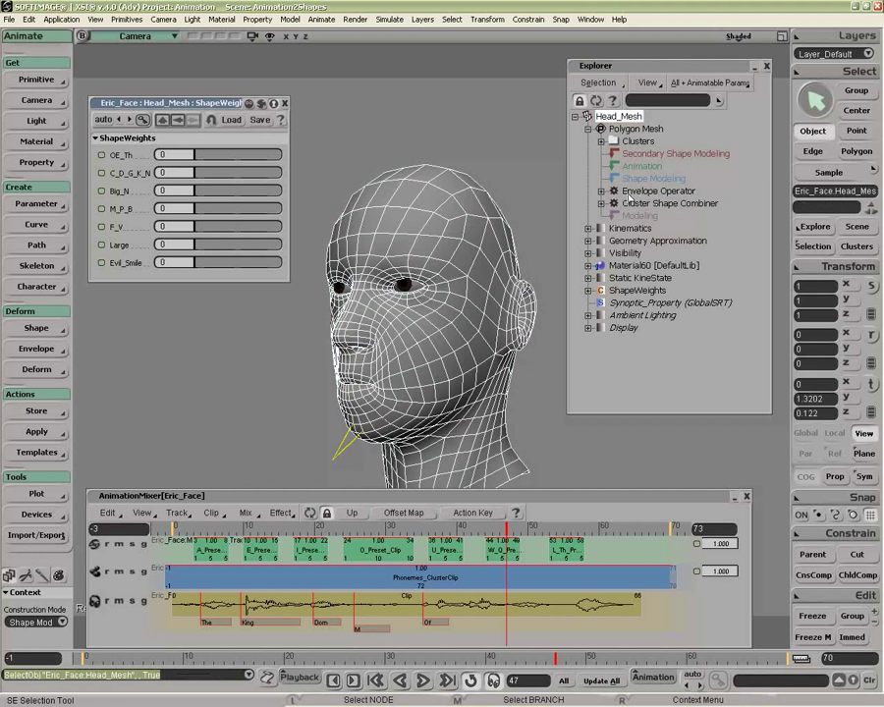
{"action": "left_click", "coordinate": [209, 532]}
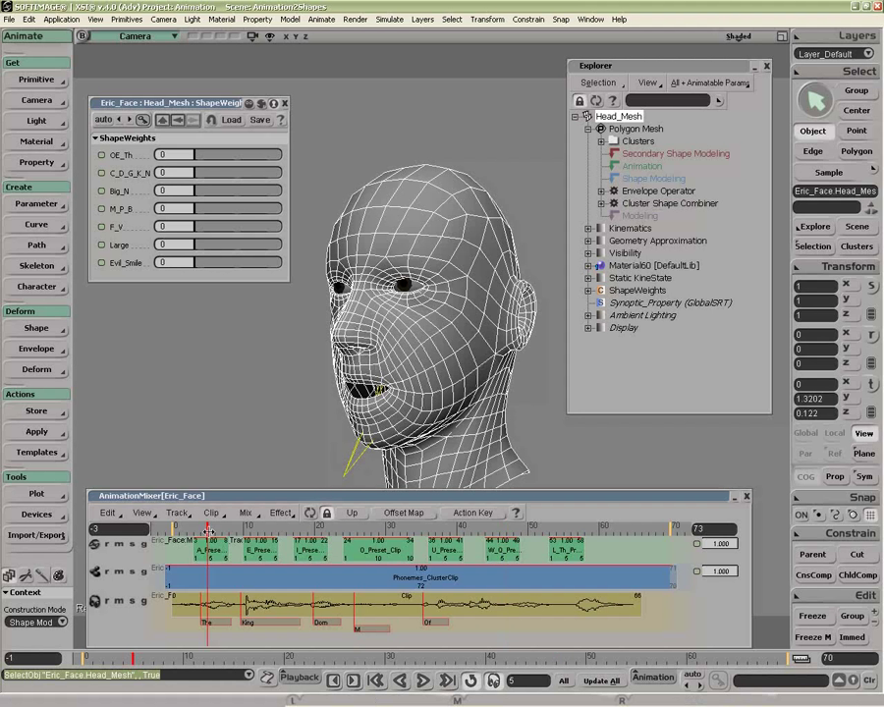
Step: Try saving a shape key for the head mesh at frame 5, undo it and close its property page
{"action": "left_click", "coordinate": [37, 329]}
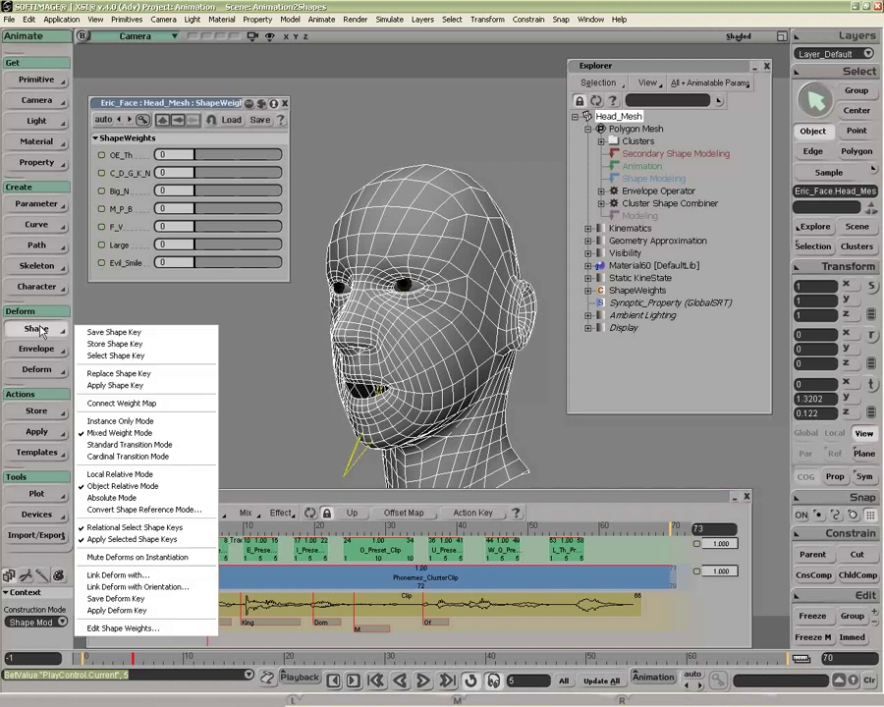
{"action": "left_click", "coordinate": [137, 335]}
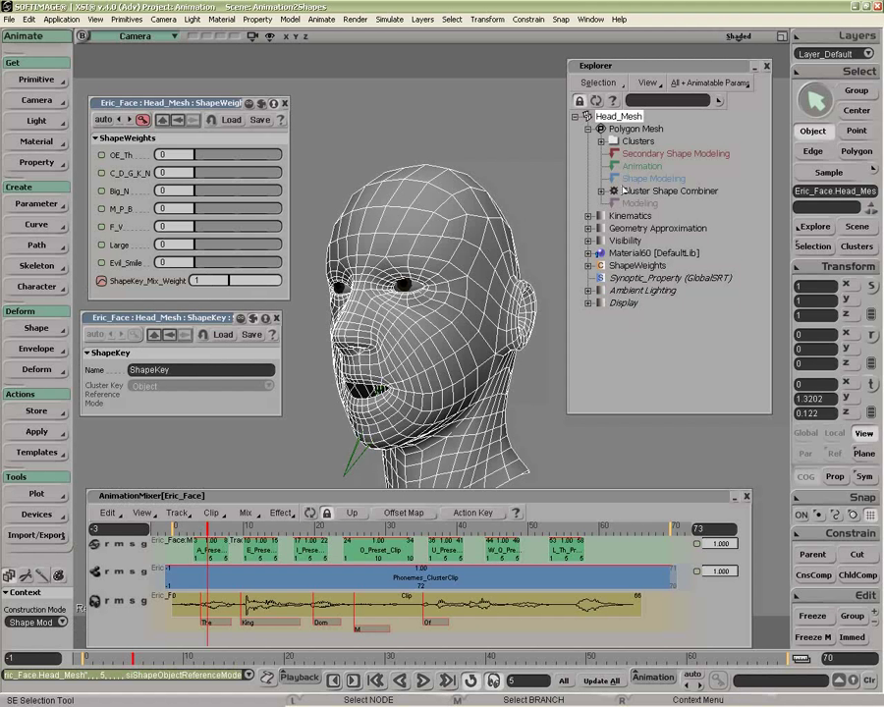
{"action": "key", "text": "ctrl+z"}
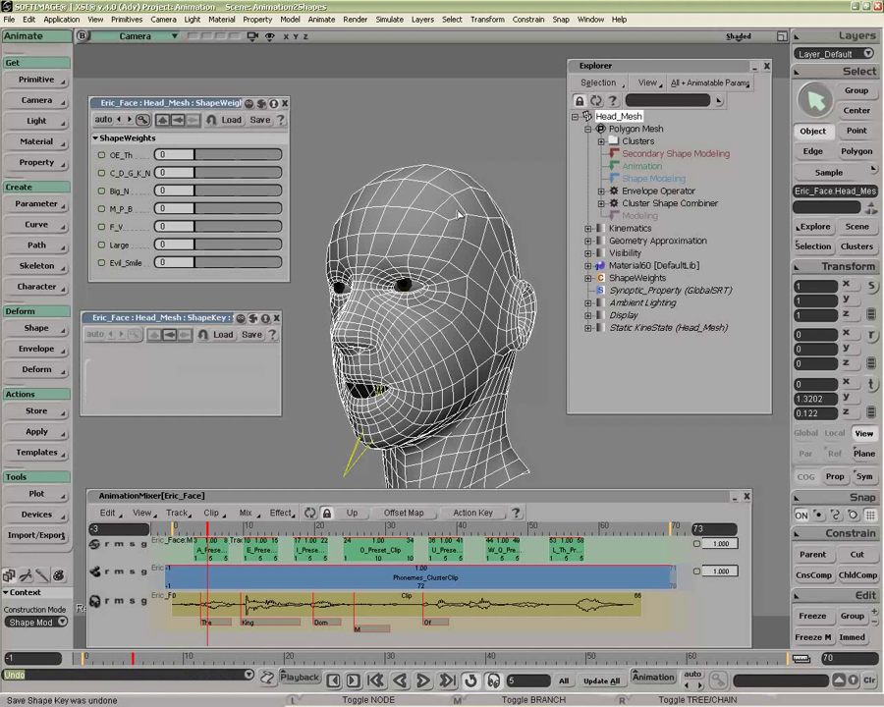
{"action": "left_click", "coordinate": [277, 318]}
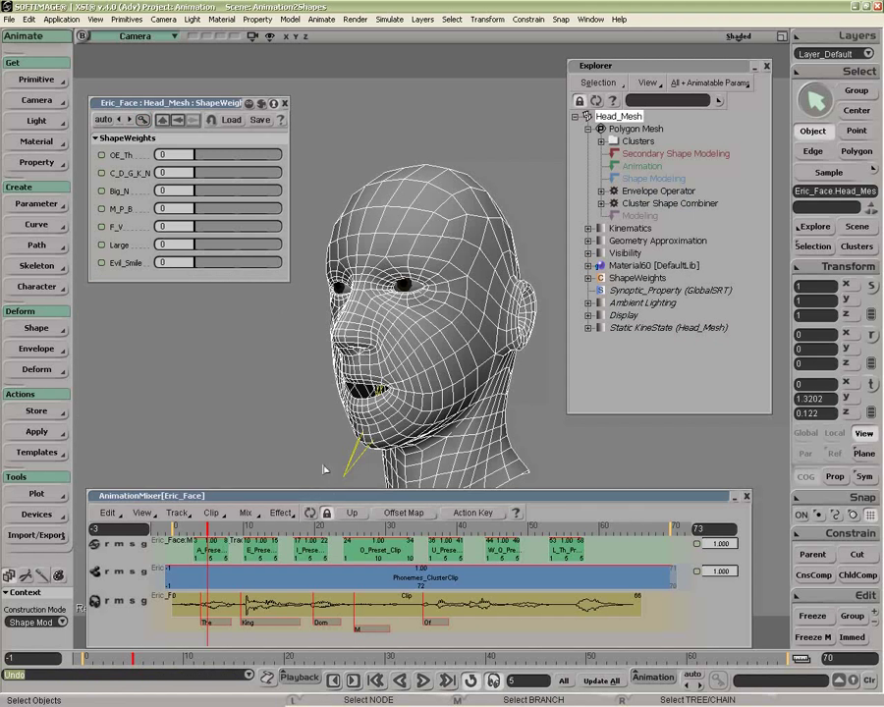
Step: Enable Mute Deforms on Instantiation and save a shape key for the head mesh at frame 5
{"action": "left_click", "coordinate": [36, 328]}
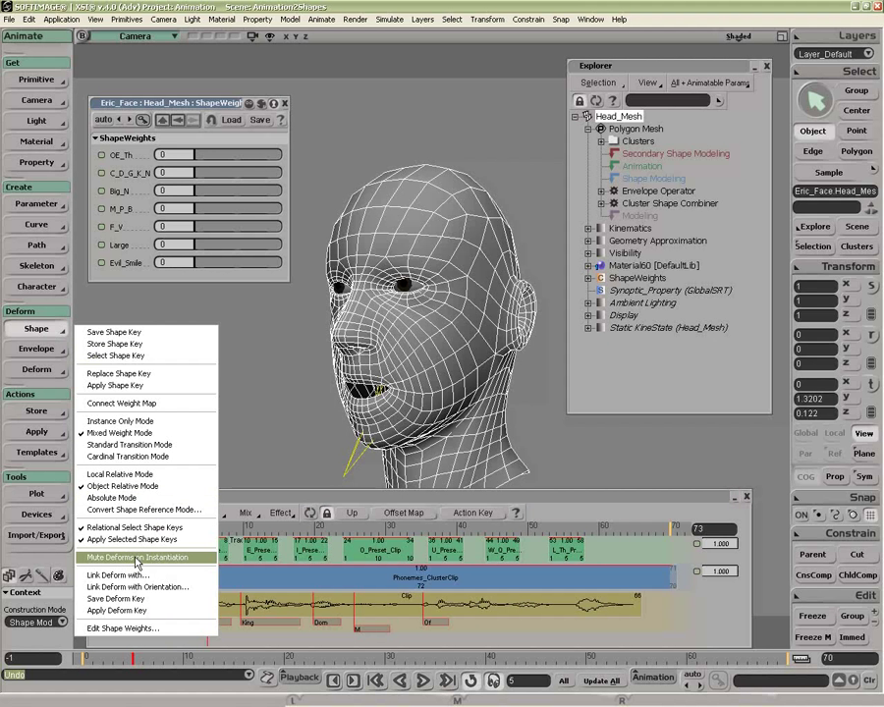
{"action": "left_click", "coordinate": [136, 563]}
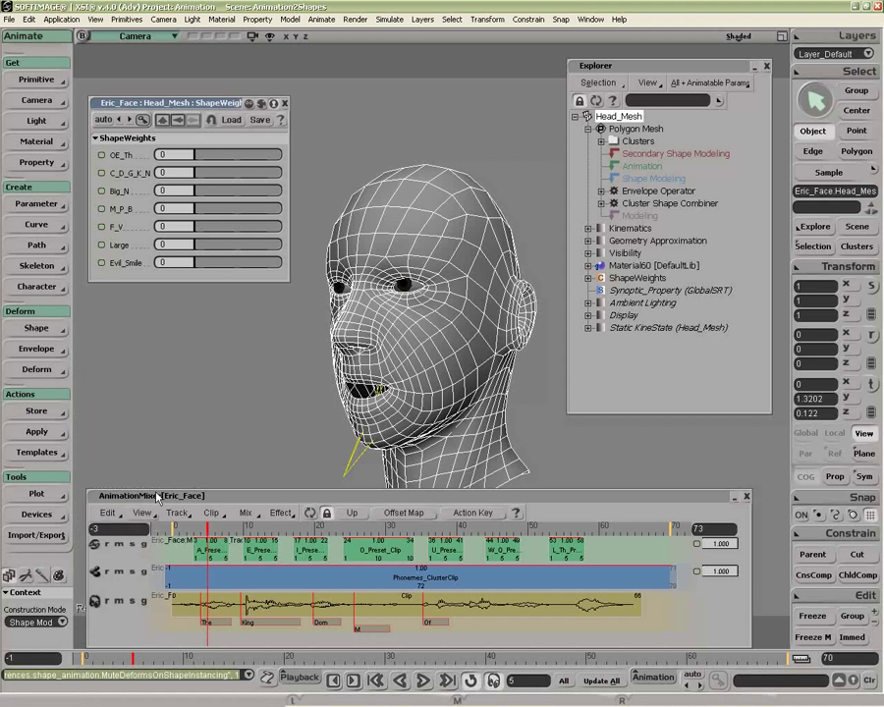
{"action": "left_click", "coordinate": [30, 328]}
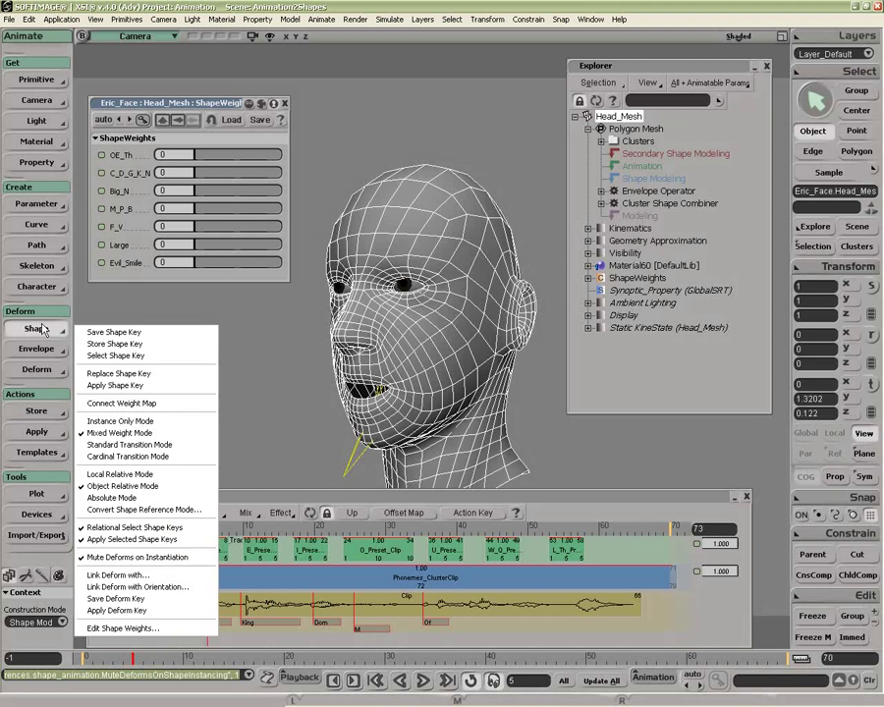
{"action": "left_click", "coordinate": [116, 333]}
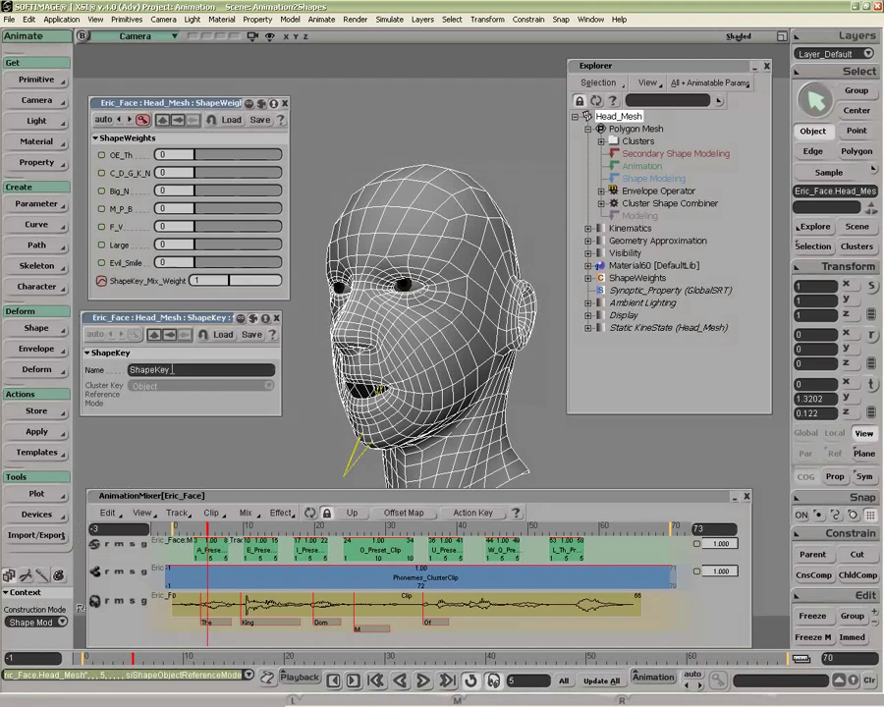
Step: Test the influence of ShapeKey_Mix_Weight on the head and set the weight back to 1
{"action": "left_click", "coordinate": [243, 282]}
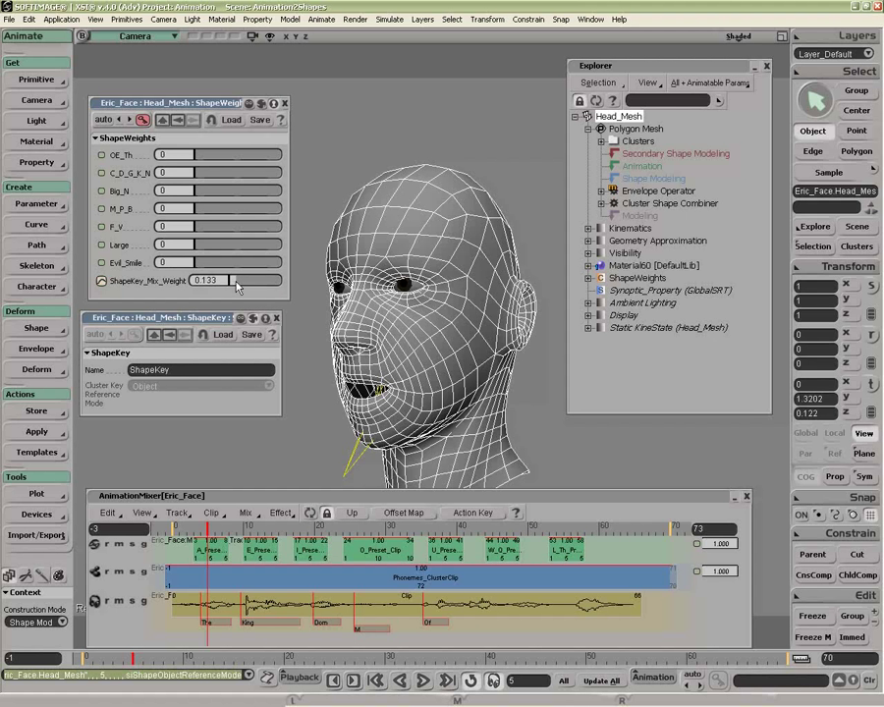
{"action": "left_click_drag", "start_coordinate": [243, 282], "coordinate": [297, 289]}
{"action": "key", "text": "k"}
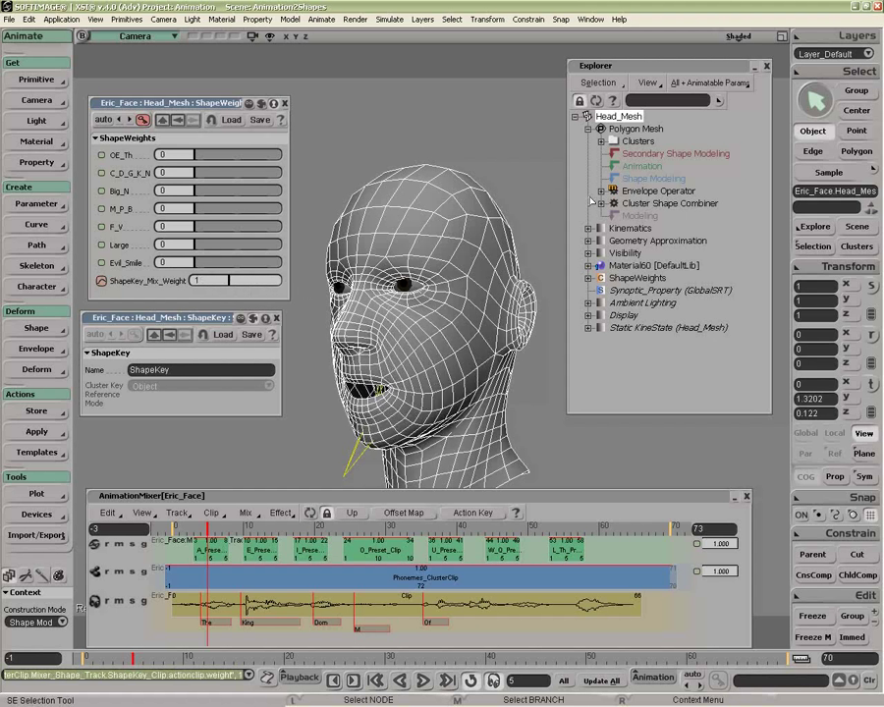
Step: Inspect the Envelope Operator's mute setting and the ShapeKey_Clip inside Phonemes_ClusterClip, then return to the mixer's top level
{"action": "left_click", "coordinate": [613, 190]}
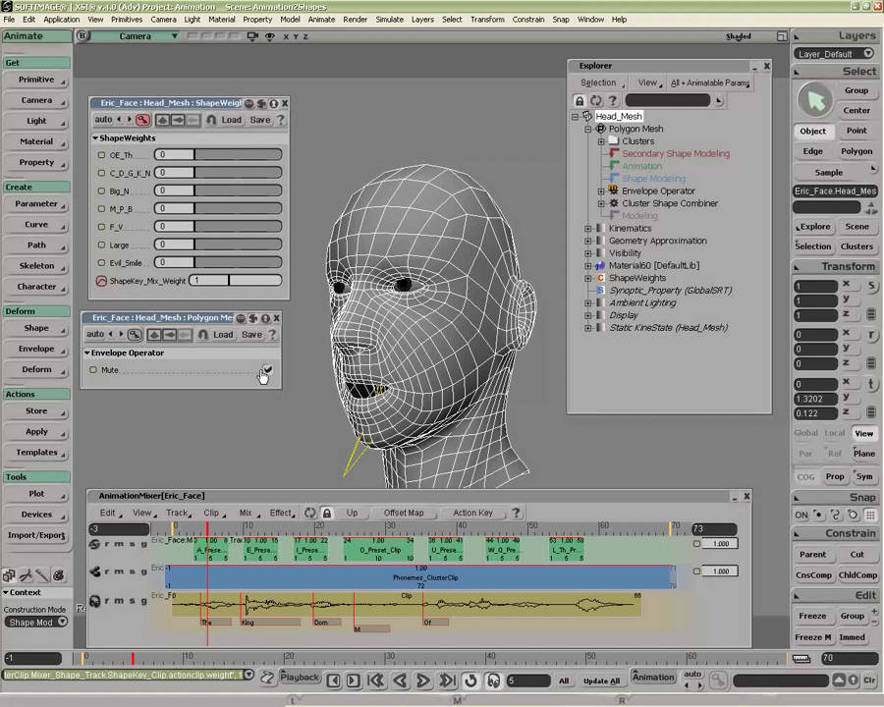
{"action": "double_click", "coordinate": [430, 579]}
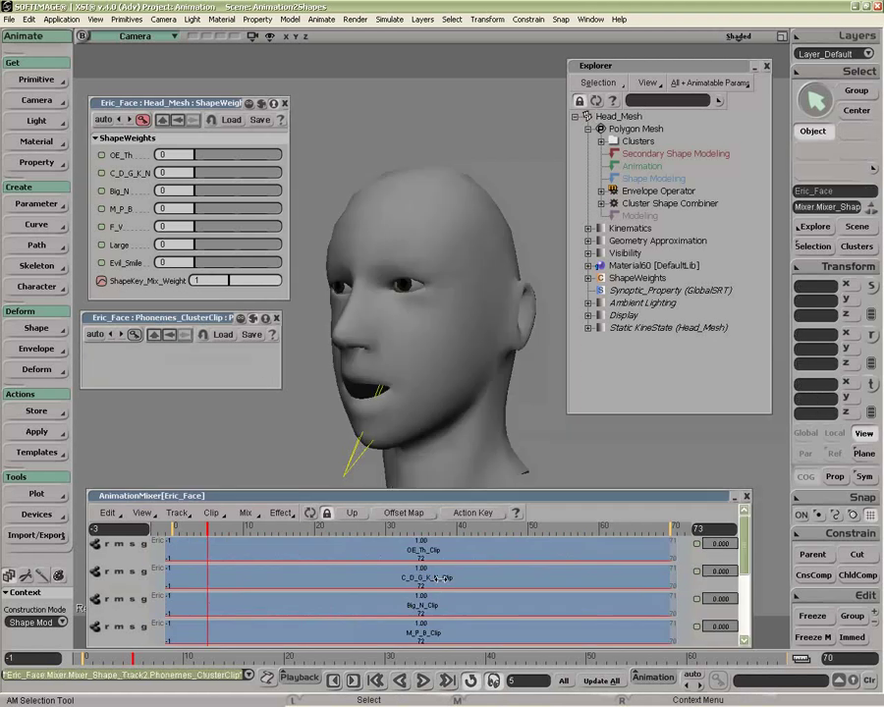
{"action": "left_click_drag", "start_coordinate": [743, 539], "coordinate": [739, 602]}
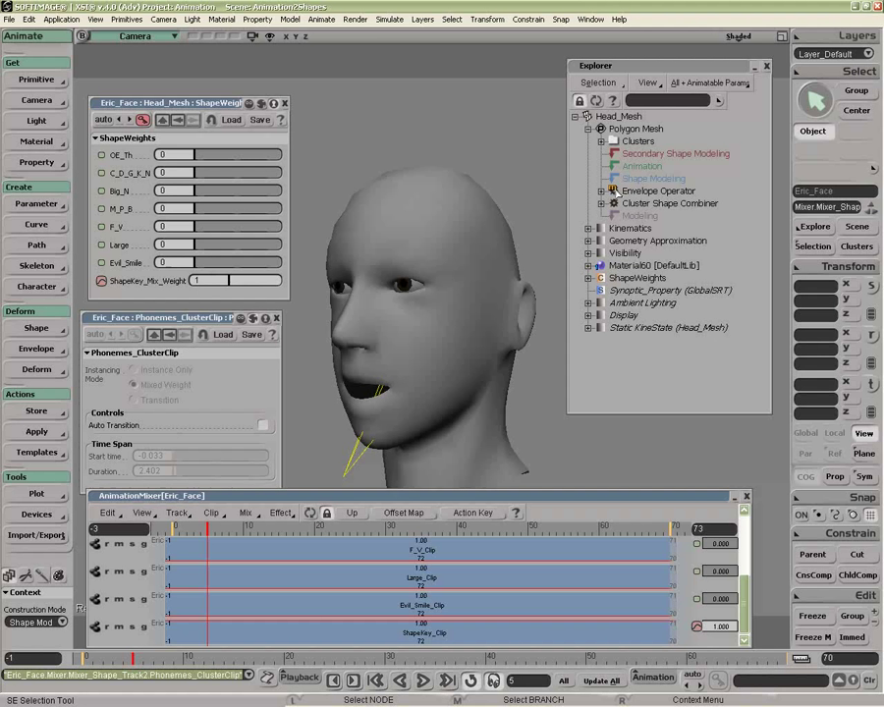
{"action": "left_click", "coordinate": [277, 318]}
{"action": "left_click", "coordinate": [352, 513]}
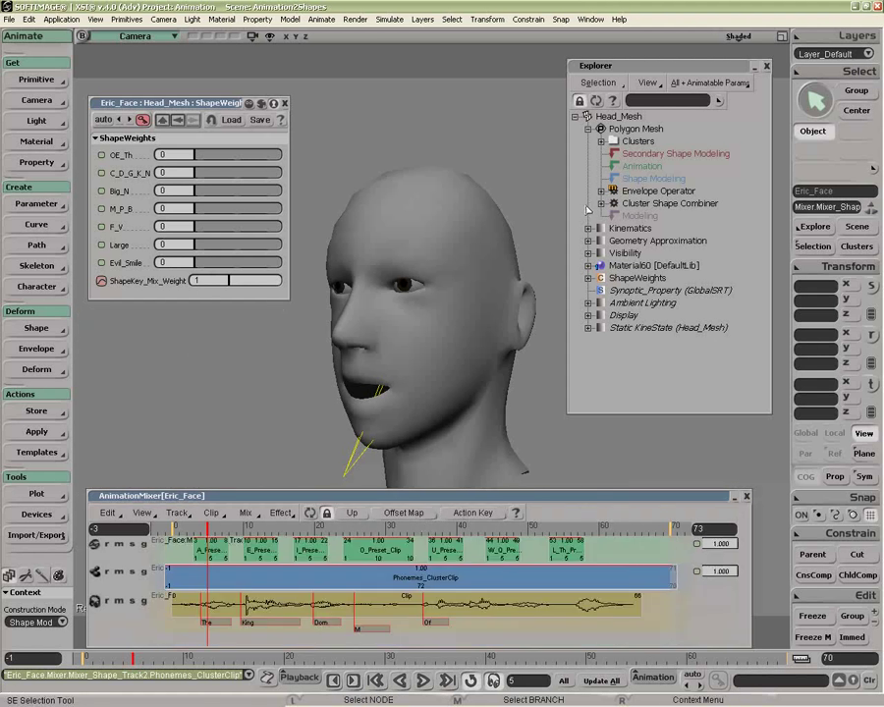
Step: Turn off Mute on the head mesh's Envelope Operator
{"action": "left_click", "coordinate": [612, 192]}
{"action": "left_click", "coordinate": [260, 131]}
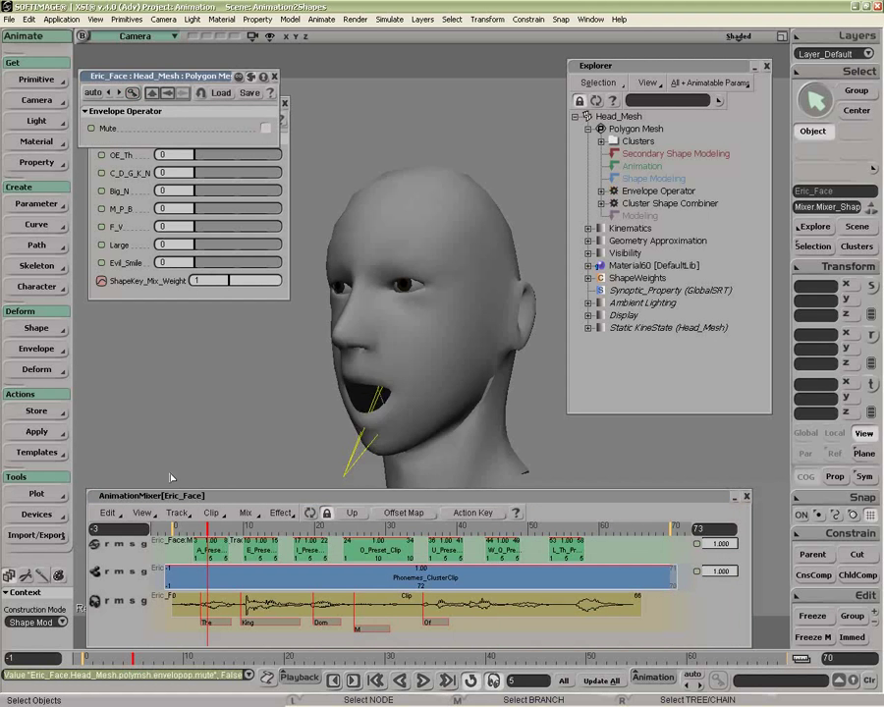
Step: At frame 12, set ShapeKey_Mix_Weight to 0, then close the Envelope Operator property page
{"action": "left_click", "coordinate": [257, 538]}
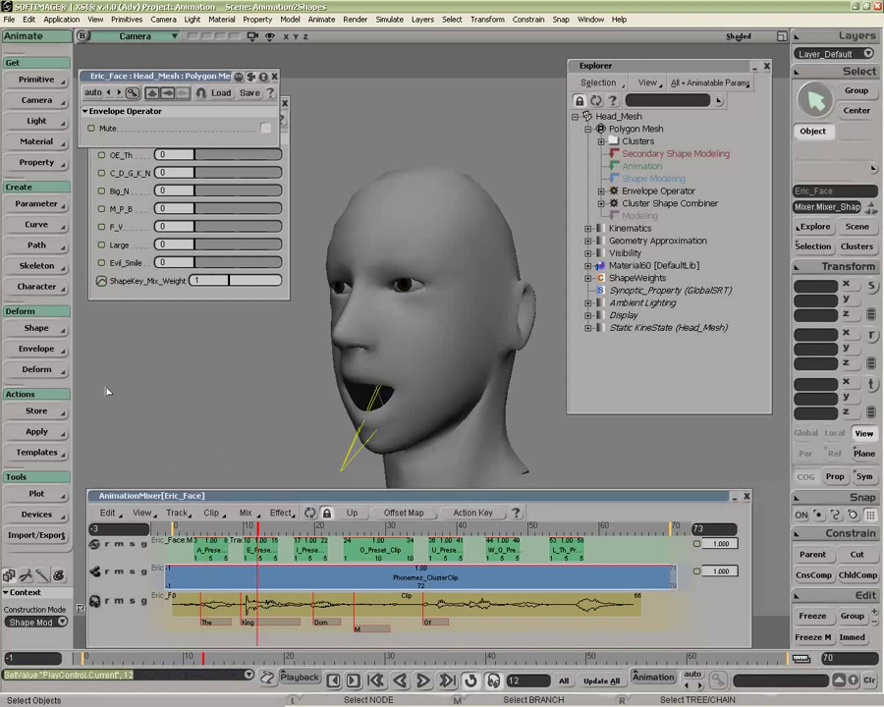
{"action": "left_click_drag", "start_coordinate": [232, 282], "coordinate": [168, 286]}
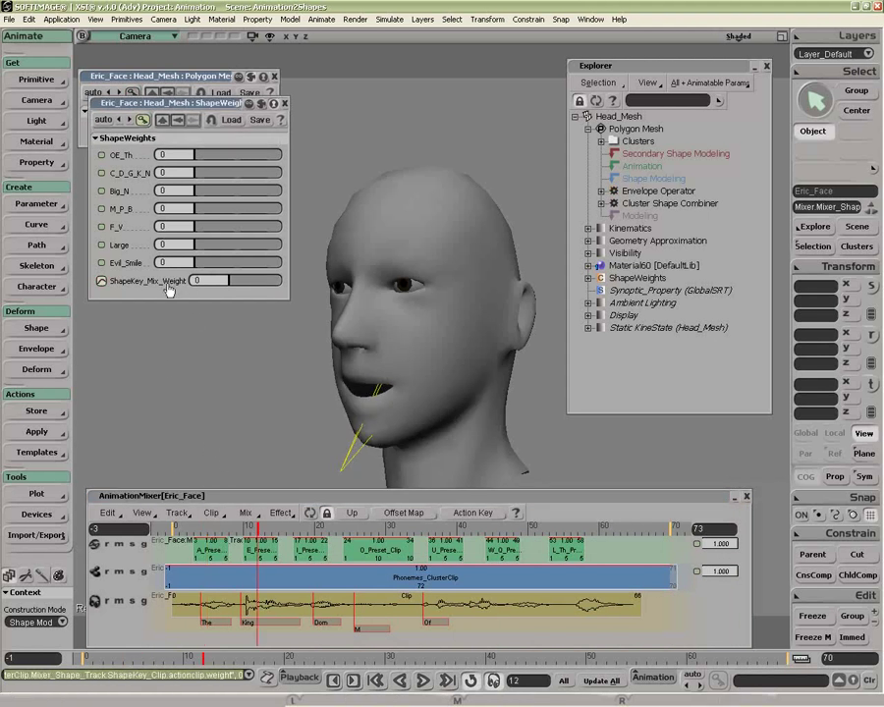
{"action": "left_click", "coordinate": [39, 330]}
{"action": "left_click", "coordinate": [113, 314]}
{"action": "left_click", "coordinate": [268, 80]}
{"action": "left_click", "coordinate": [274, 77]}
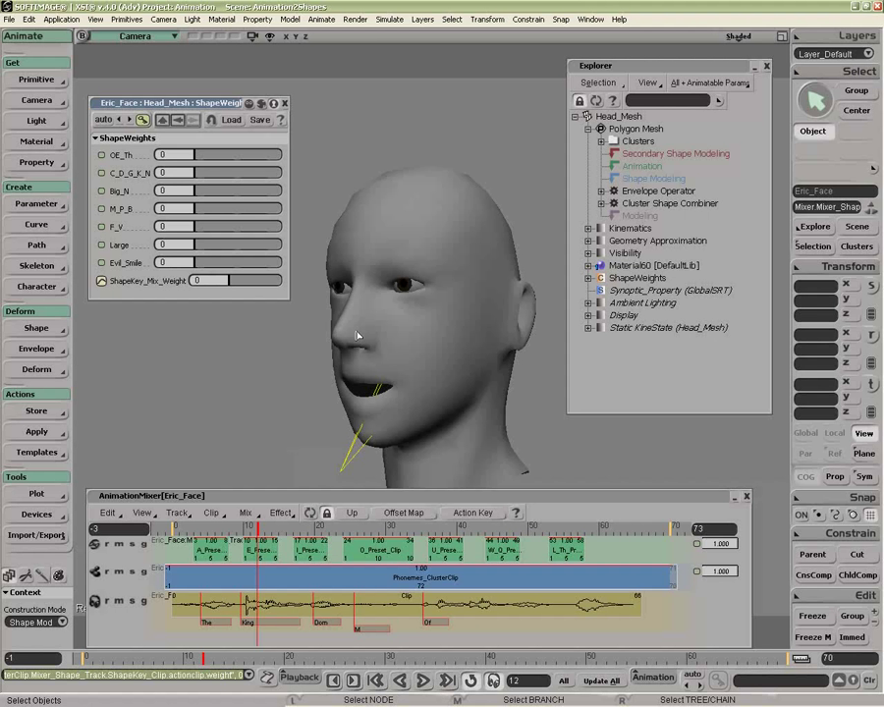
Step: Go to frame 13, remove the animation from ShapeKey_Mix_Weight and set its weight to 0
{"action": "left_click", "coordinate": [36, 328]}
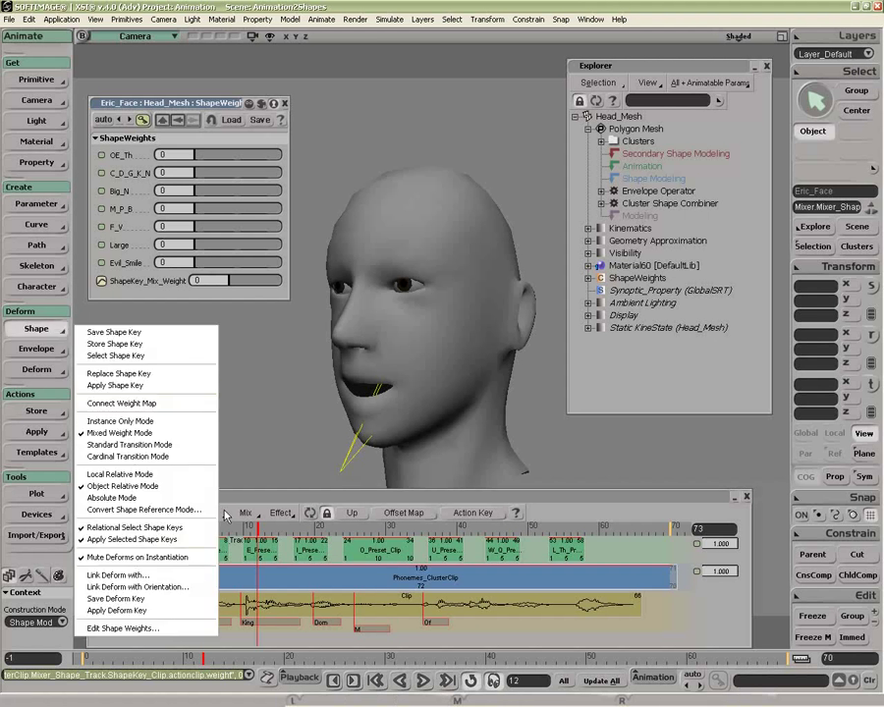
{"action": "left_click_drag", "start_coordinate": [258, 527], "coordinate": [264, 527]}
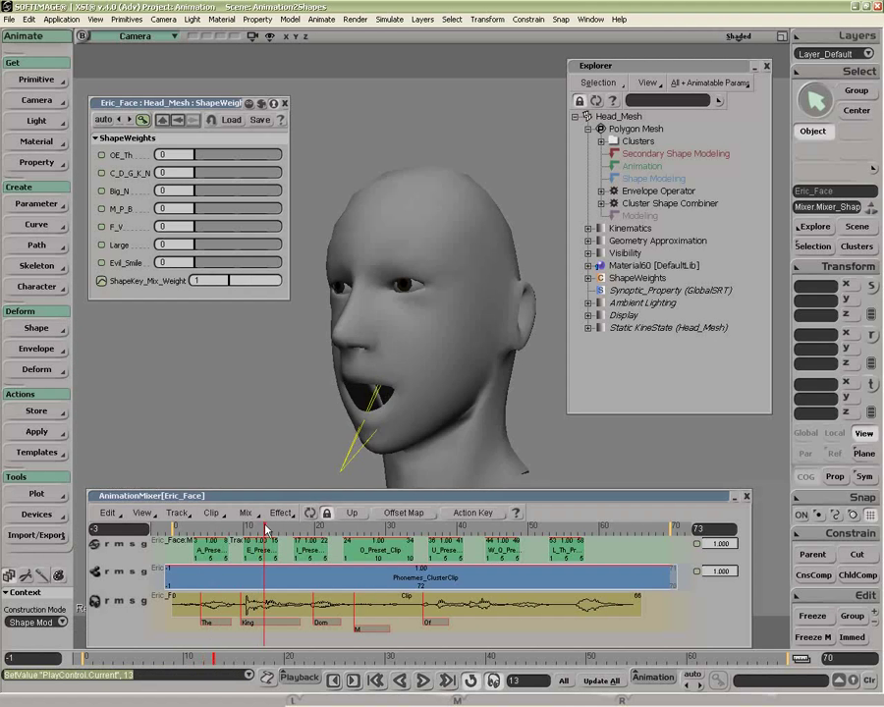
{"action": "right_click", "coordinate": [103, 282]}
{"action": "left_click", "coordinate": [148, 390]}
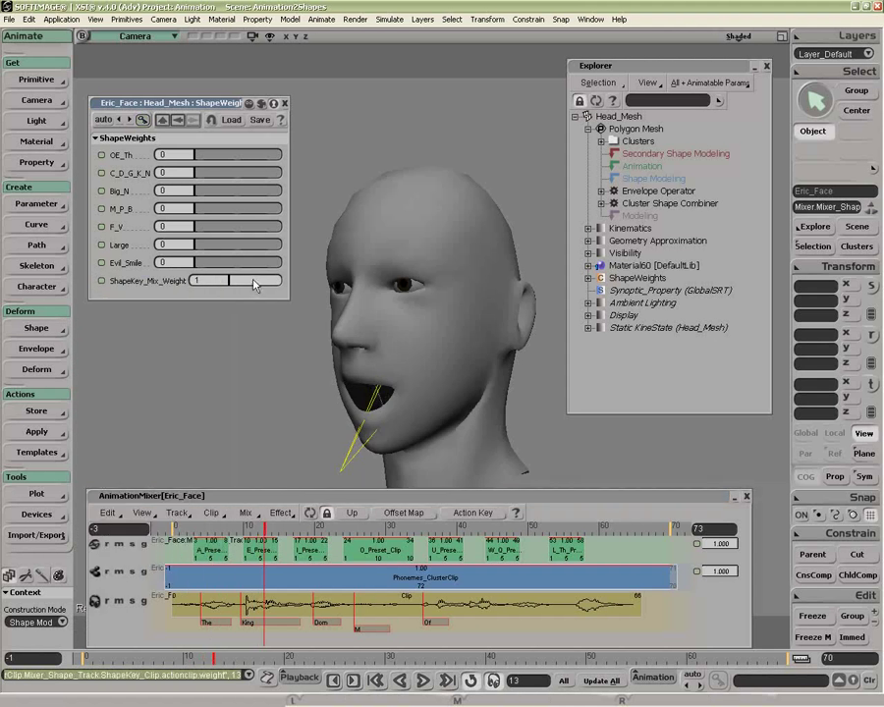
Step: Select the head mesh and store its shape at frame 13 as a shape key named E
{"action": "left_click", "coordinate": [397, 377]}
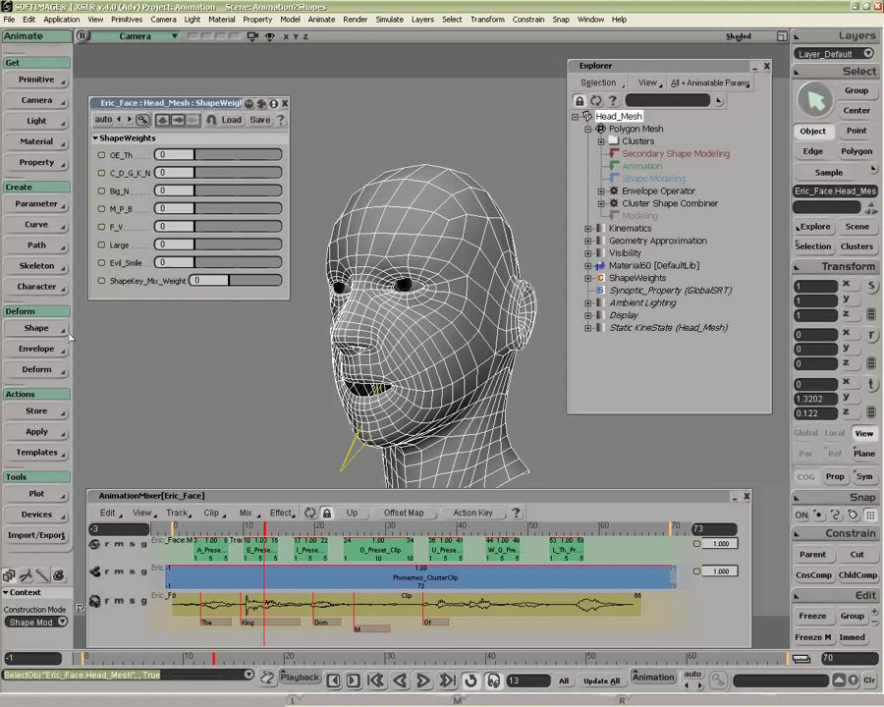
{"action": "left_click", "coordinate": [36, 328]}
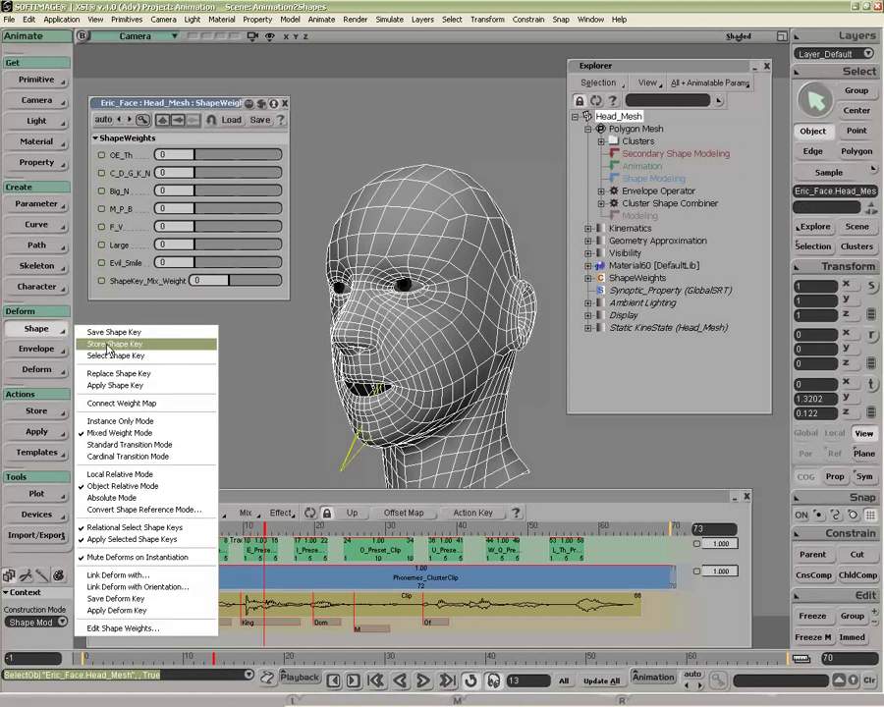
{"action": "left_click", "coordinate": [109, 345]}
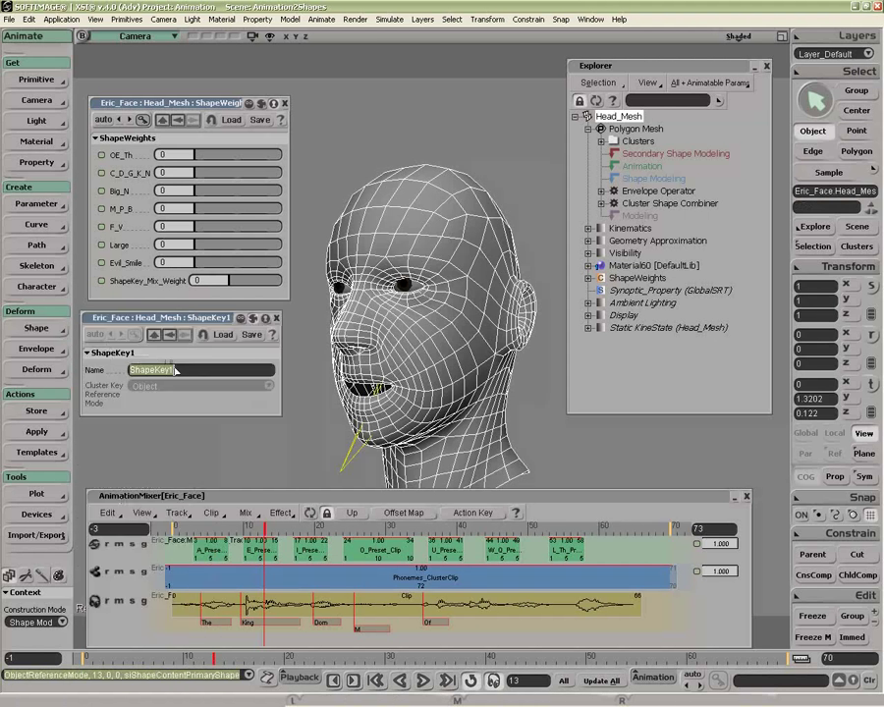
{"action": "type", "text": "E"}
{"action": "key", "text": "Return"}
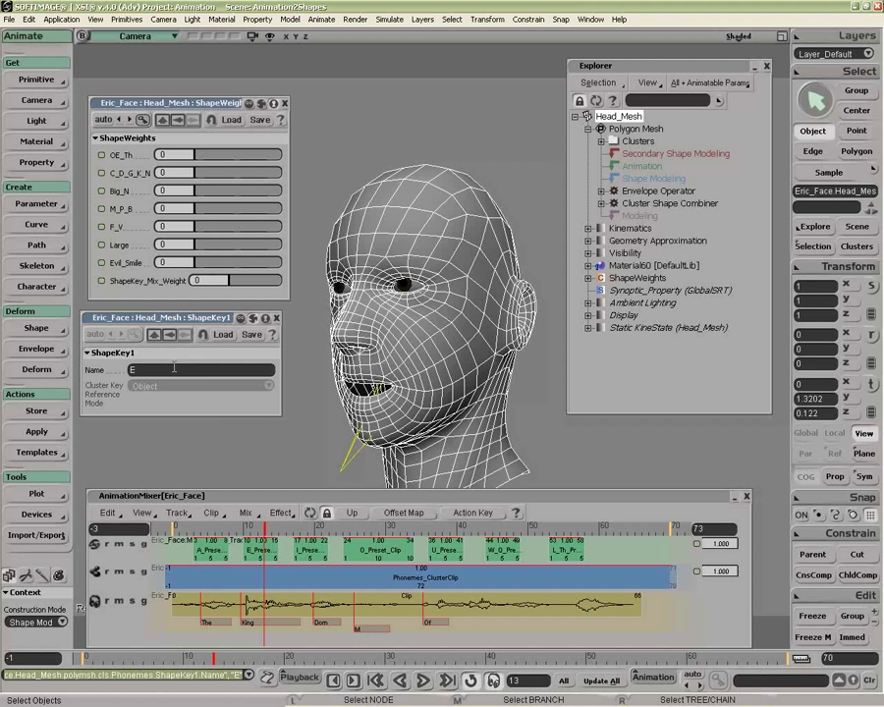
Step: Store the head's shape at frame 19 as a shape key named I
{"action": "left_click", "coordinate": [307, 530]}
{"action": "left_click", "coordinate": [48, 329]}
{"action": "left_click", "coordinate": [116, 344]}
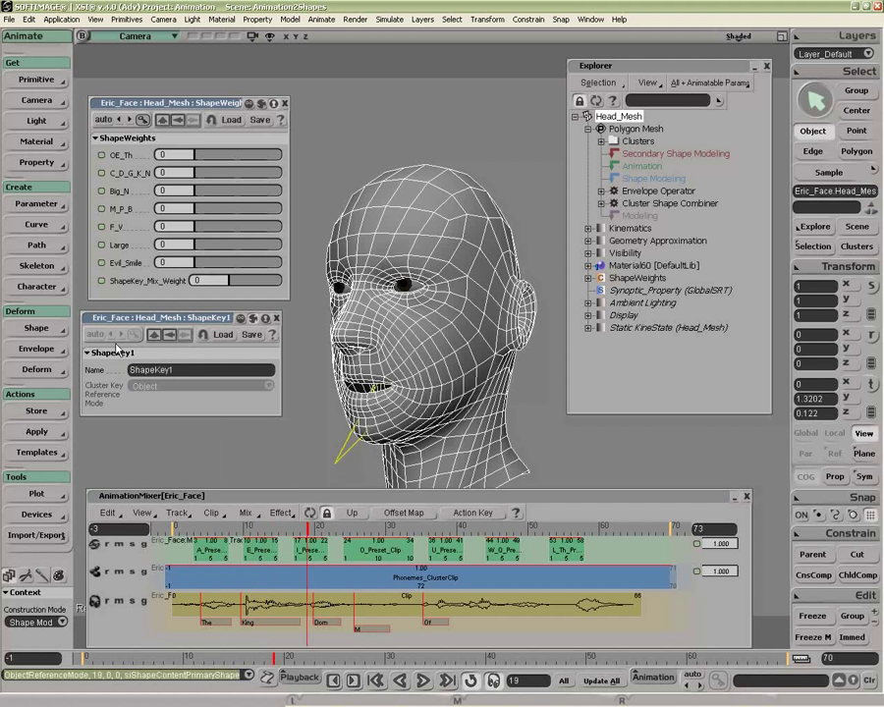
{"action": "double_click", "coordinate": [159, 370]}
{"action": "type", "text": "I"}
Step: Store the head's shape at frame 31 as a shape key named O
{"action": "left_click", "coordinate": [393, 528]}
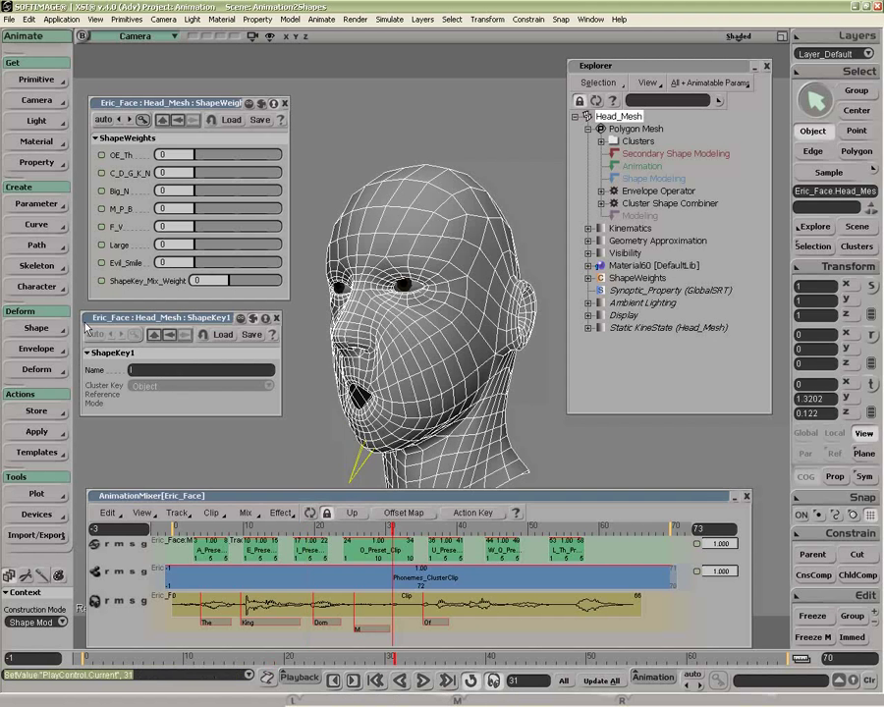
{"action": "left_click", "coordinate": [36, 328]}
{"action": "left_click", "coordinate": [116, 345]}
{"action": "double_click", "coordinate": [194, 370]}
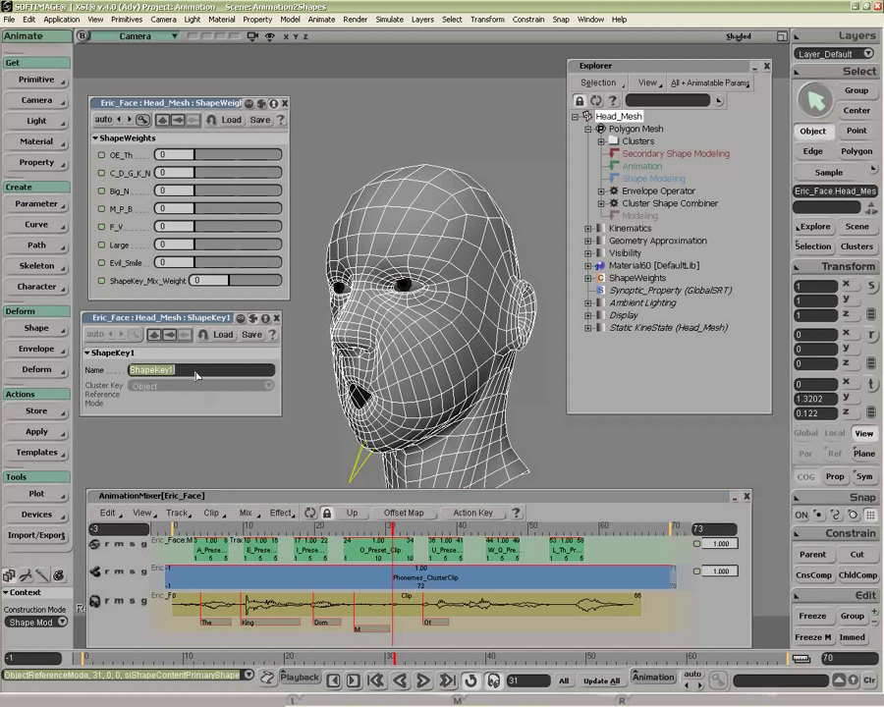
{"action": "type", "text": "O"}
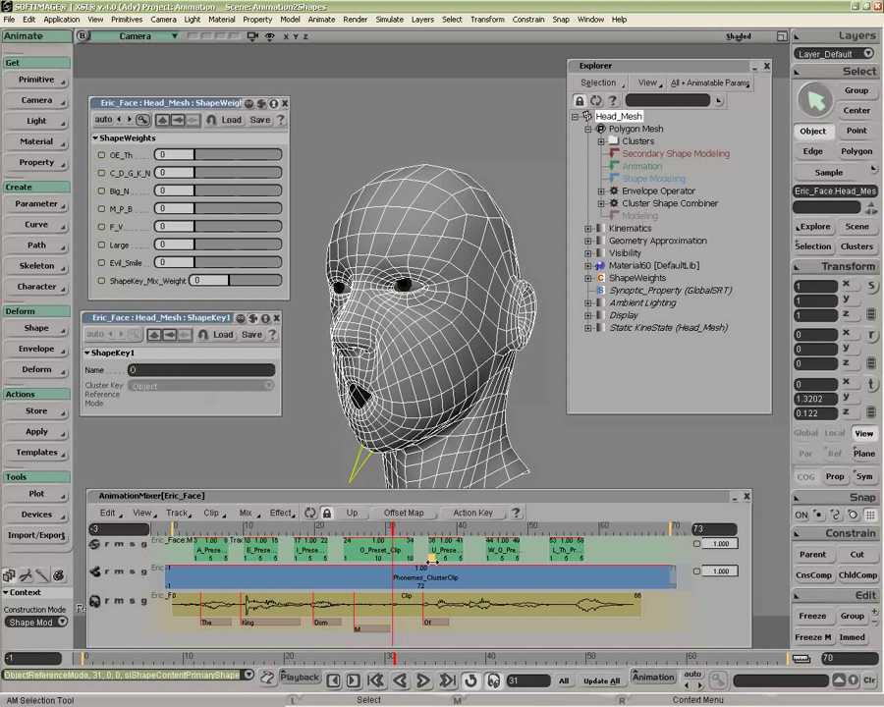
Step: Store the head's shape at frame 38 as a shape key named U
{"action": "left_click", "coordinate": [442, 530]}
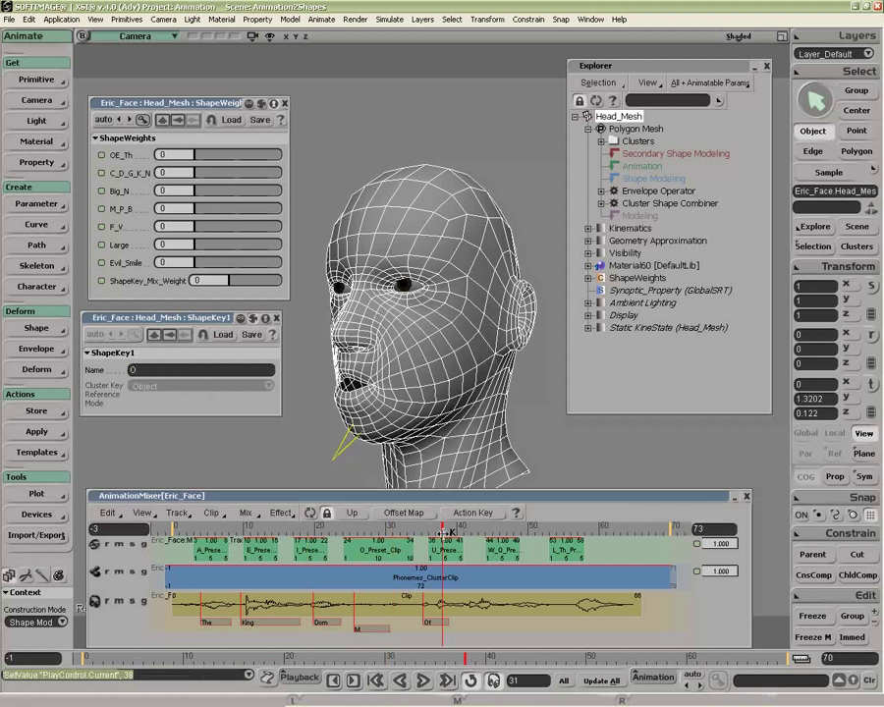
{"action": "middle_click", "coordinate": [35, 328]}
{"action": "double_click", "coordinate": [202, 371]}
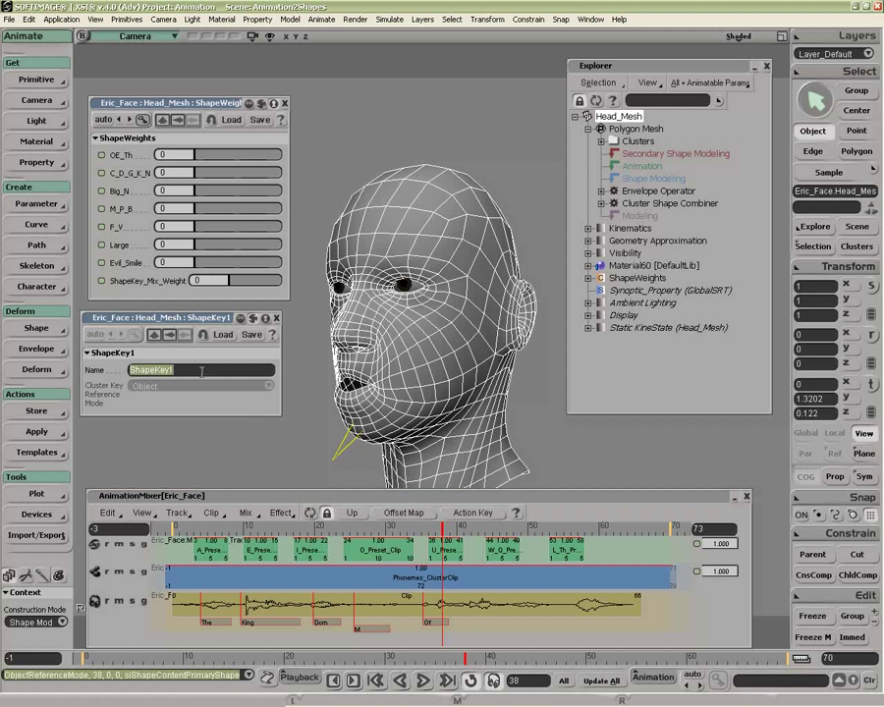
{"action": "type", "text": "U"}
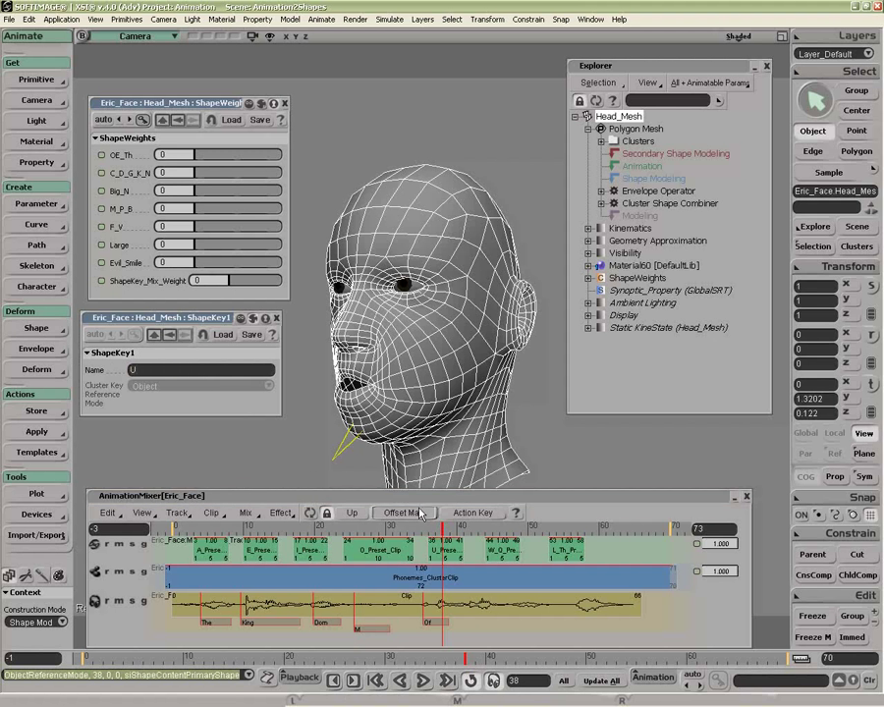
Step: Store the head's shape at frame 47 as a shape key named W_Q
{"action": "left_click", "coordinate": [504, 531]}
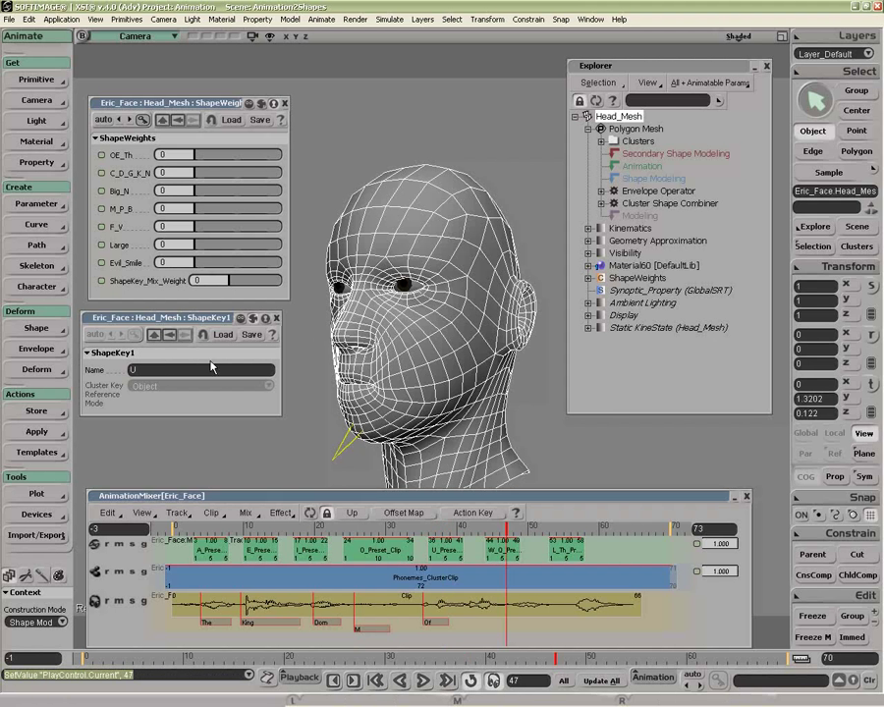
{"action": "left_click", "coordinate": [174, 369]}
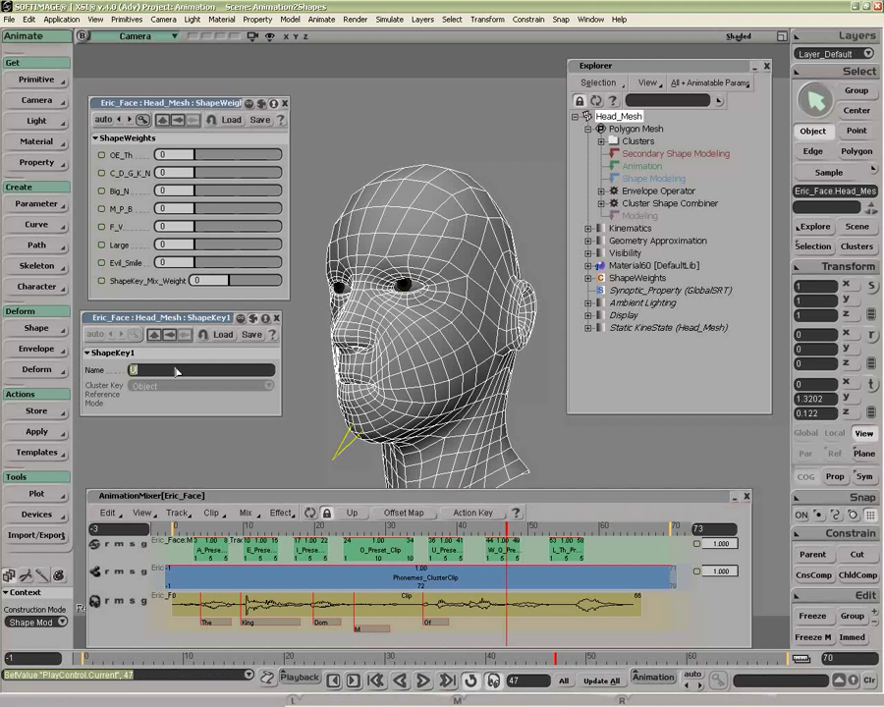
{"action": "middle_click", "coordinate": [29, 331]}
{"action": "left_click", "coordinate": [173, 370]}
{"action": "type", "text": "W_O"}
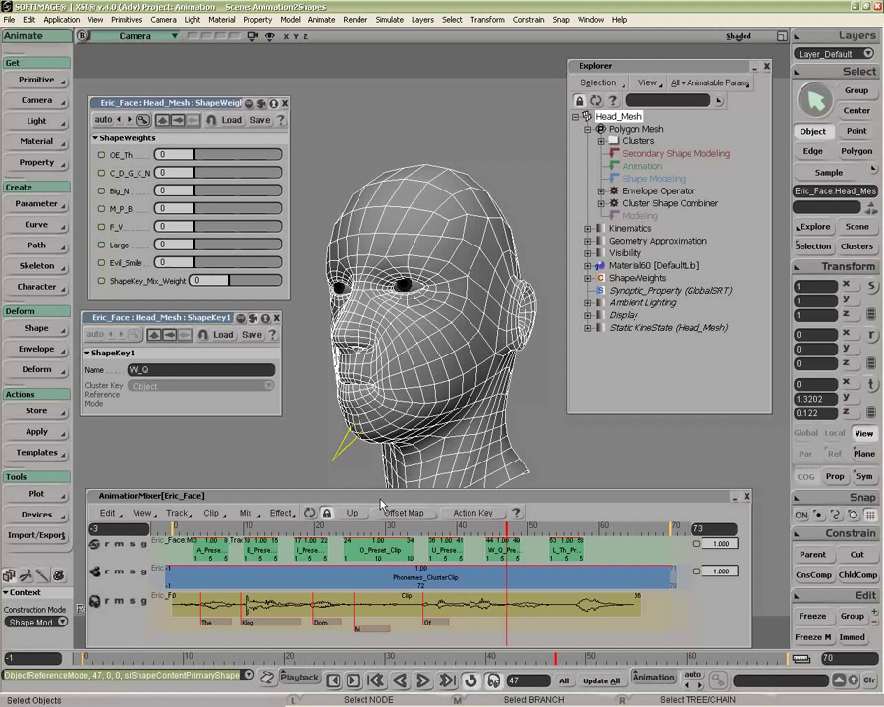
Step: Store the head's shape at frame 55 as a shape key named L_th
{"action": "left_click", "coordinate": [563, 530]}
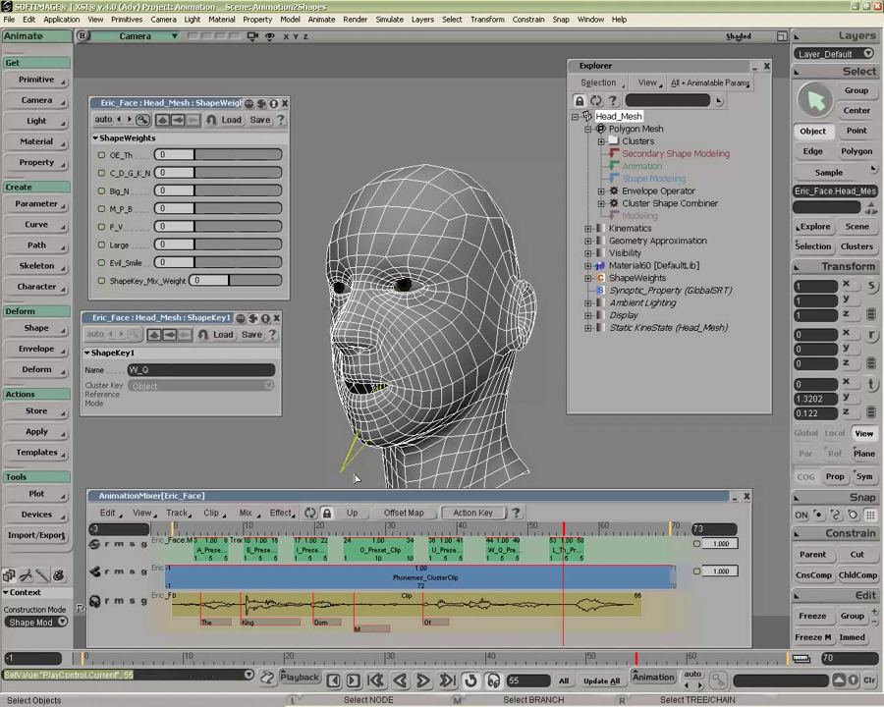
{"action": "middle_click", "coordinate": [44, 332]}
{"action": "left_click", "coordinate": [186, 370]}
{"action": "type", "text": "L_"}
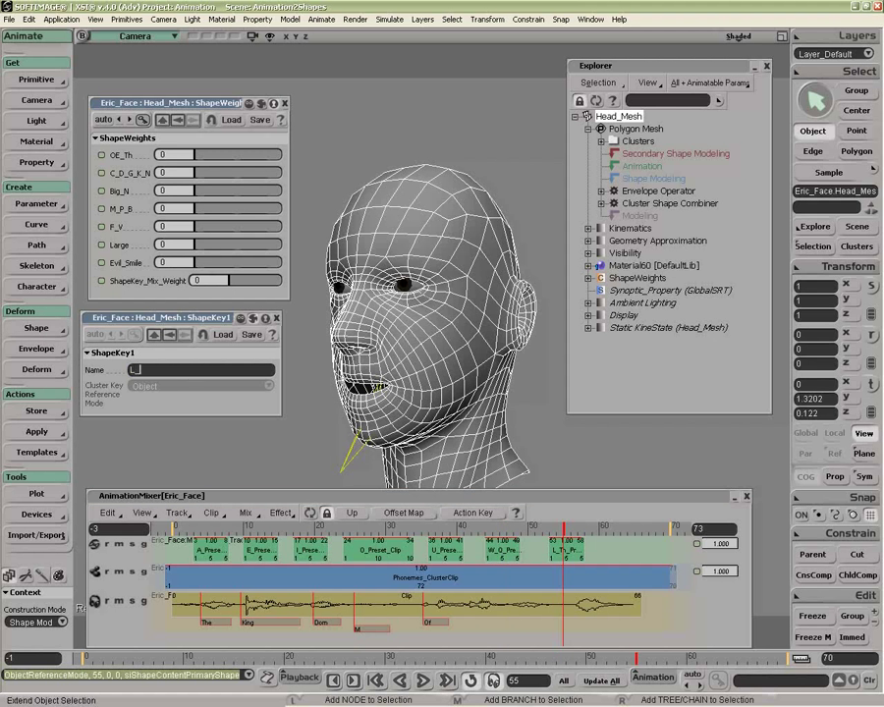
{"action": "type", "text": "Th"}
{"action": "key", "text": "Return"}
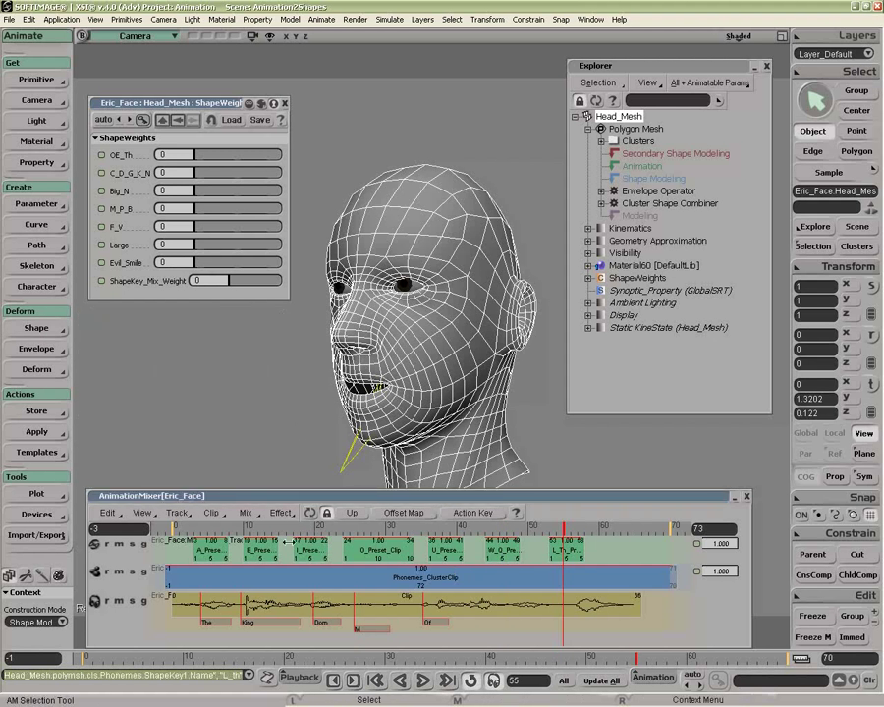
Step: Open Phonemes_ClusterClip and enlarge the animation mixer to examine its shape clips, keeping ShapeKey_Mix_Weight at 0
{"action": "left_click", "coordinate": [121, 547]}
{"action": "double_click", "coordinate": [213, 573]}
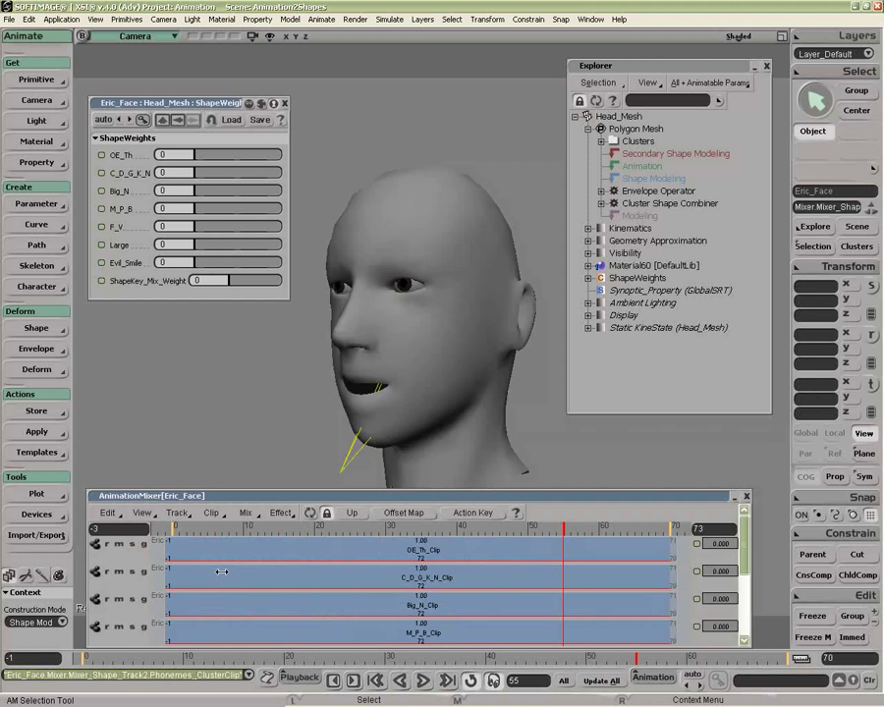
{"action": "scroll", "coordinate": [741, 546], "scroll_direction": "down", "scroll_amount": 4}
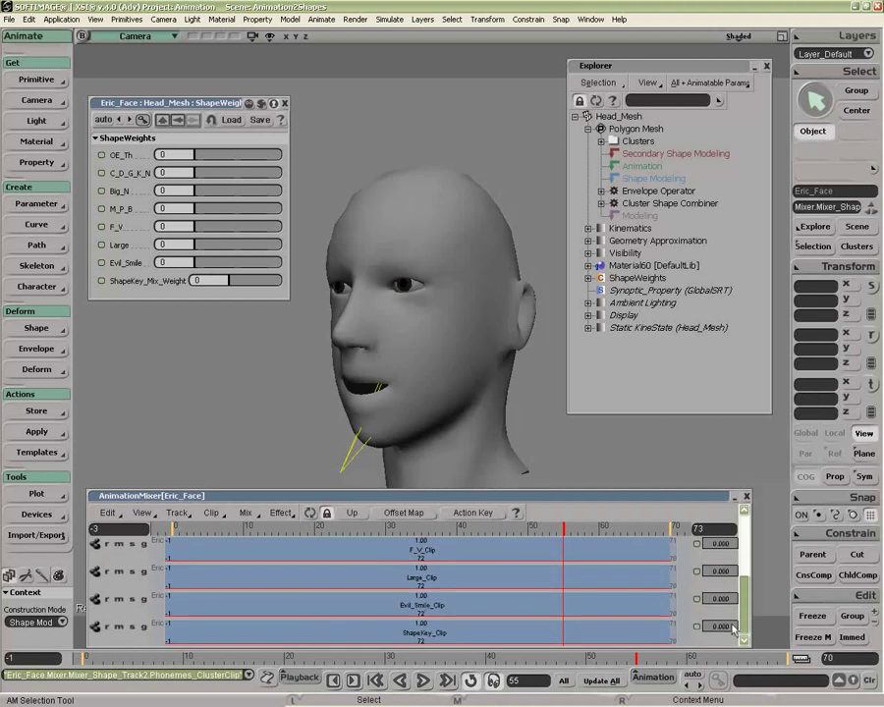
{"action": "left_click_drag", "start_coordinate": [501, 496], "coordinate": [496, 417]}
{"action": "mouse_move", "coordinate": [201, 281]}
{"action": "left_mouse_down"}
{"action": "mouse_move", "coordinate": [300, 285]}
{"action": "mouse_move", "coordinate": [198, 281]}
{"action": "left_mouse_up"}
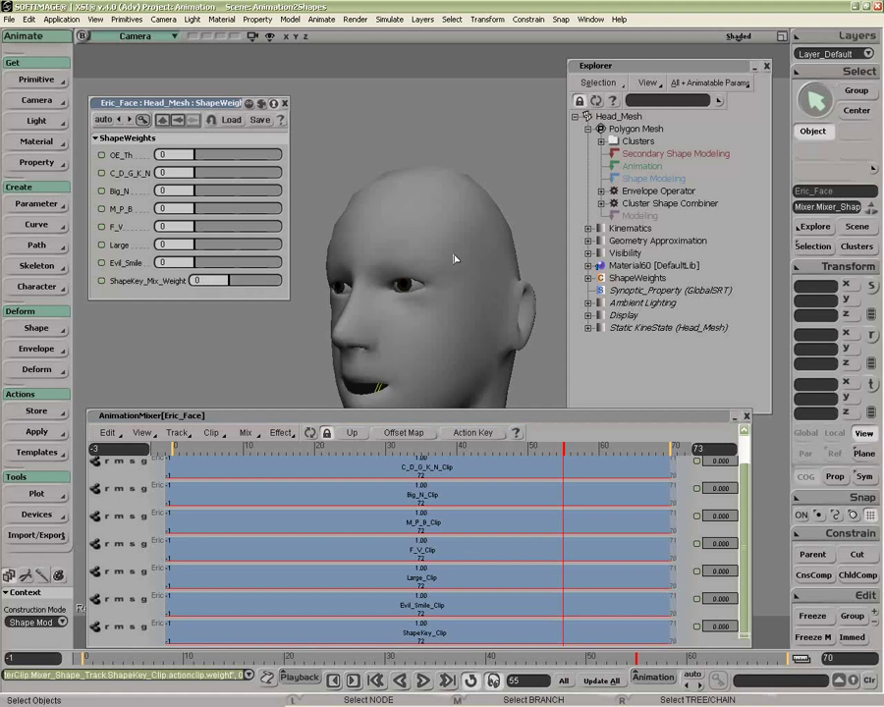
Step: Expand the Phonemes cluster under the head mesh's Clusters and apply the stored E shape key at frame 55
{"action": "left_click", "coordinate": [36, 328]}
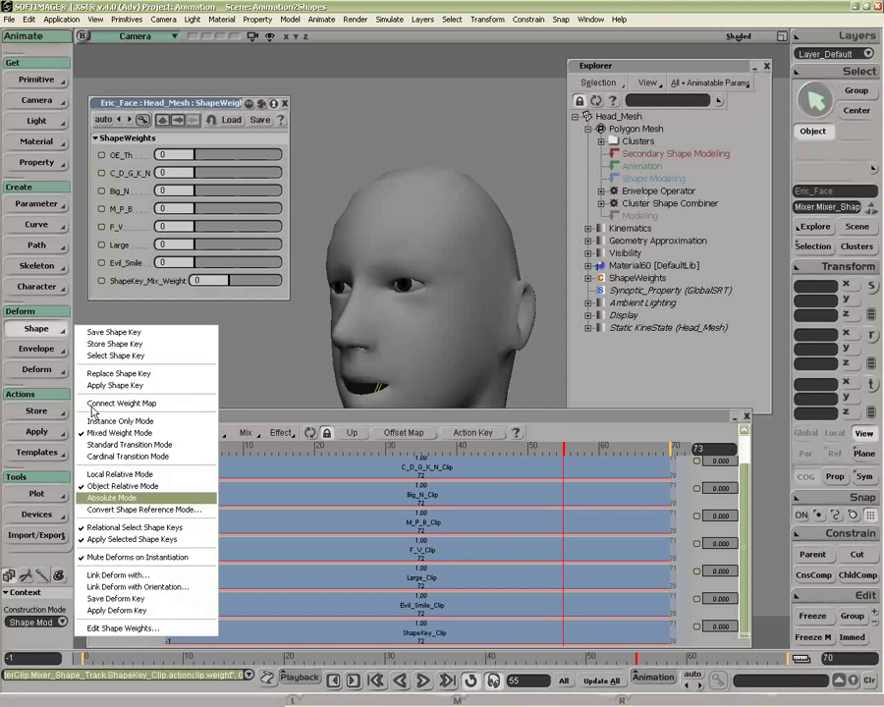
{"action": "left_click", "coordinate": [601, 140]}
{"action": "left_click", "coordinate": [614, 166]}
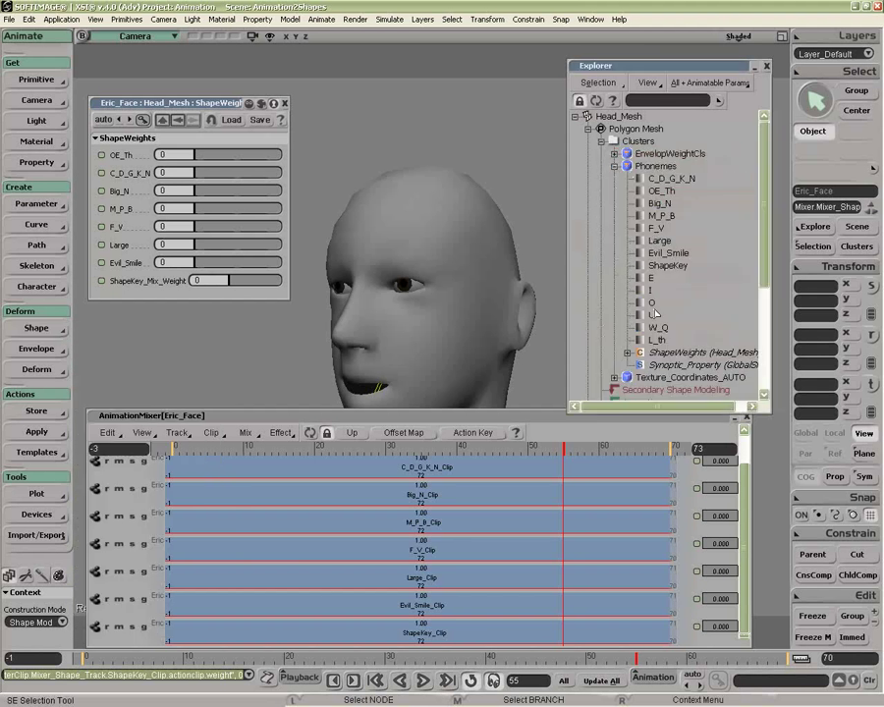
{"action": "left_click", "coordinate": [651, 278]}
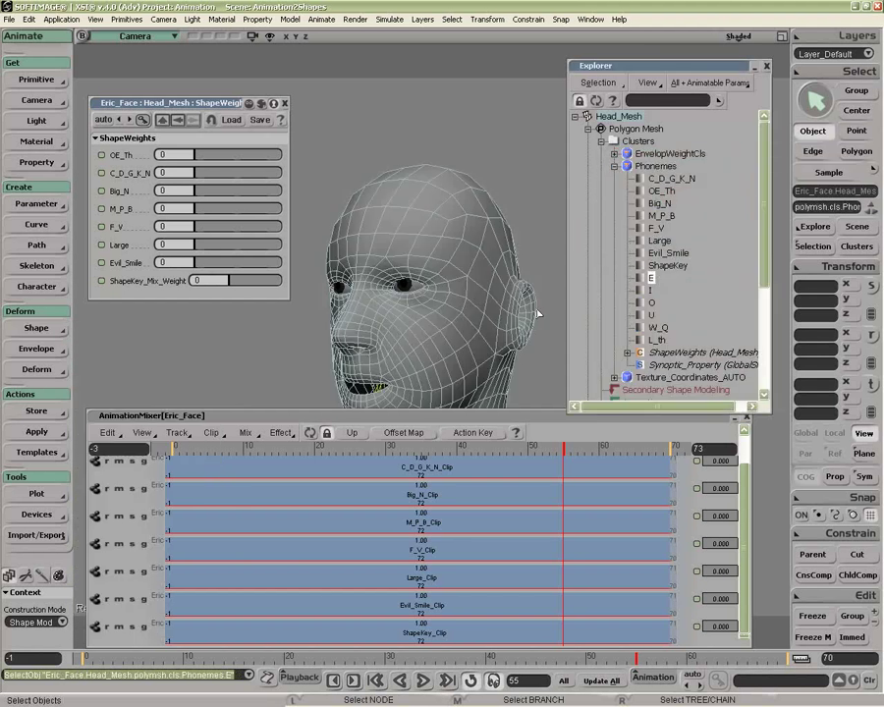
{"action": "left_click", "coordinate": [35, 328]}
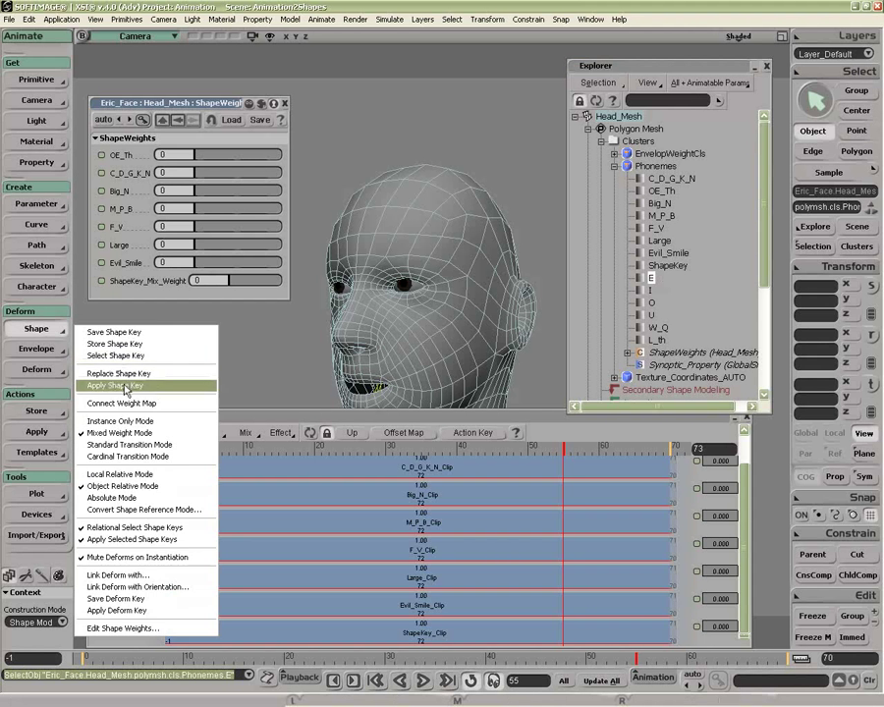
{"action": "left_click", "coordinate": [125, 386]}
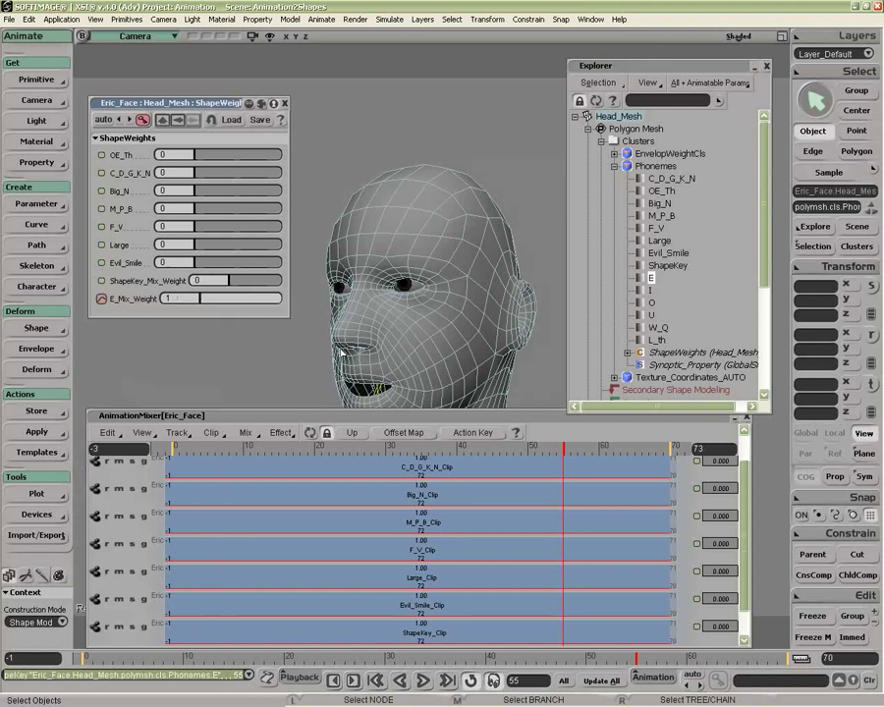
Step: Apply the stored I and O shape keys at frame 55, declining to replace the existing shape clip each time
{"action": "left_click", "coordinate": [650, 290]}
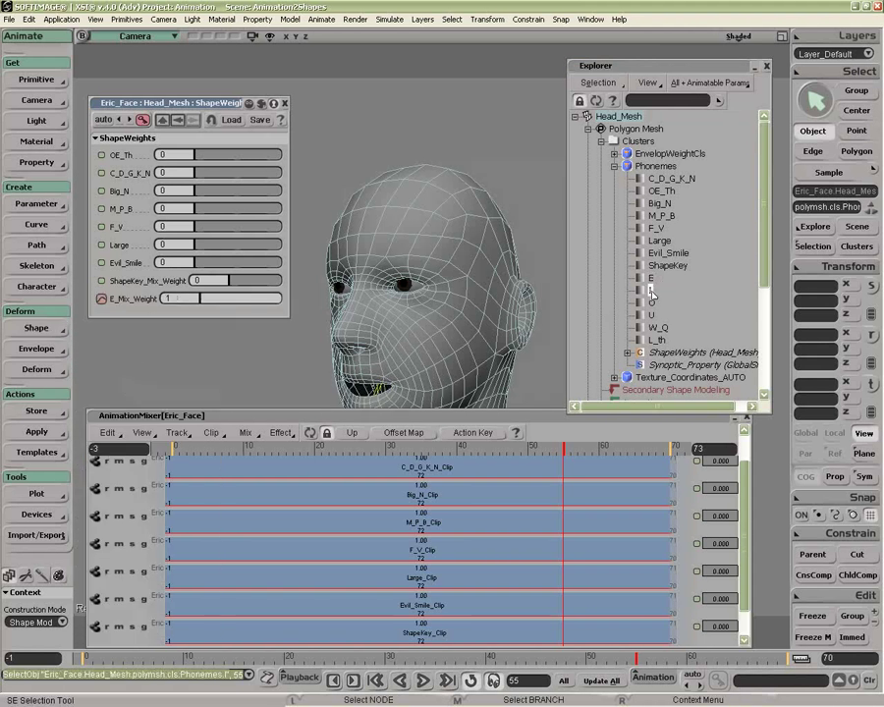
{"action": "middle_click", "coordinate": [49, 326]}
{"action": "left_click", "coordinate": [441, 371]}
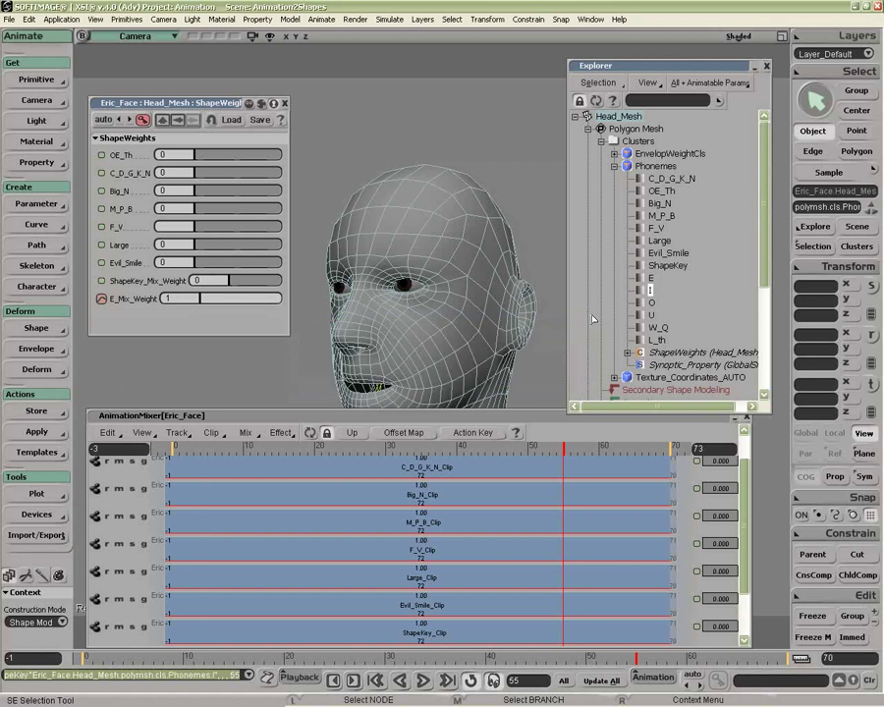
{"action": "left_click", "coordinate": [651, 302]}
{"action": "middle_click", "coordinate": [37, 326]}
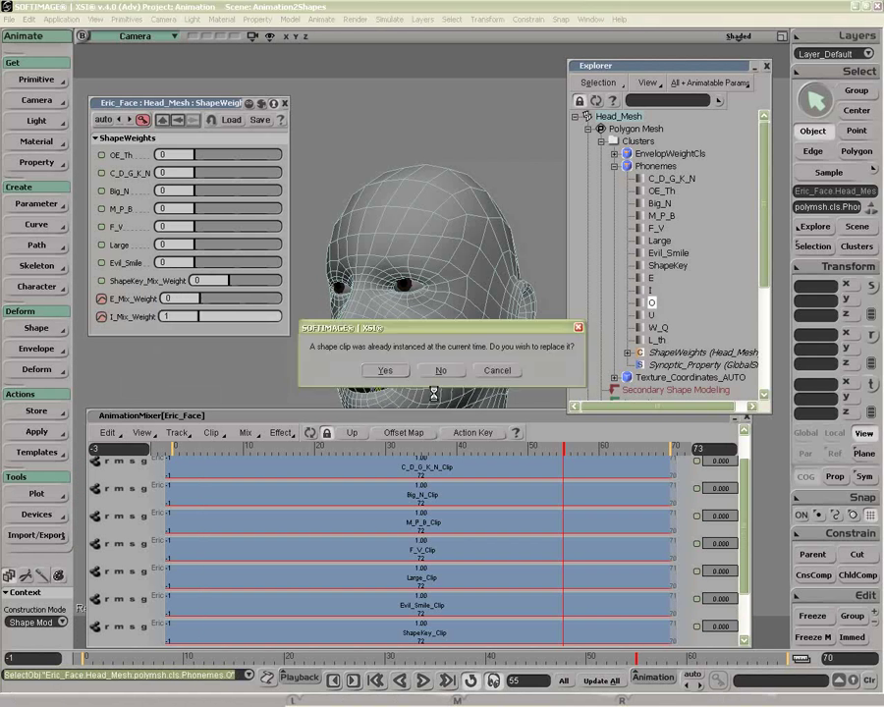
{"action": "left_click", "coordinate": [441, 371]}
Step: Apply the stored U, W_Q and L_th shape keys at frame 55, declining to replace the existing shape clip each time
{"action": "left_click", "coordinate": [651, 314]}
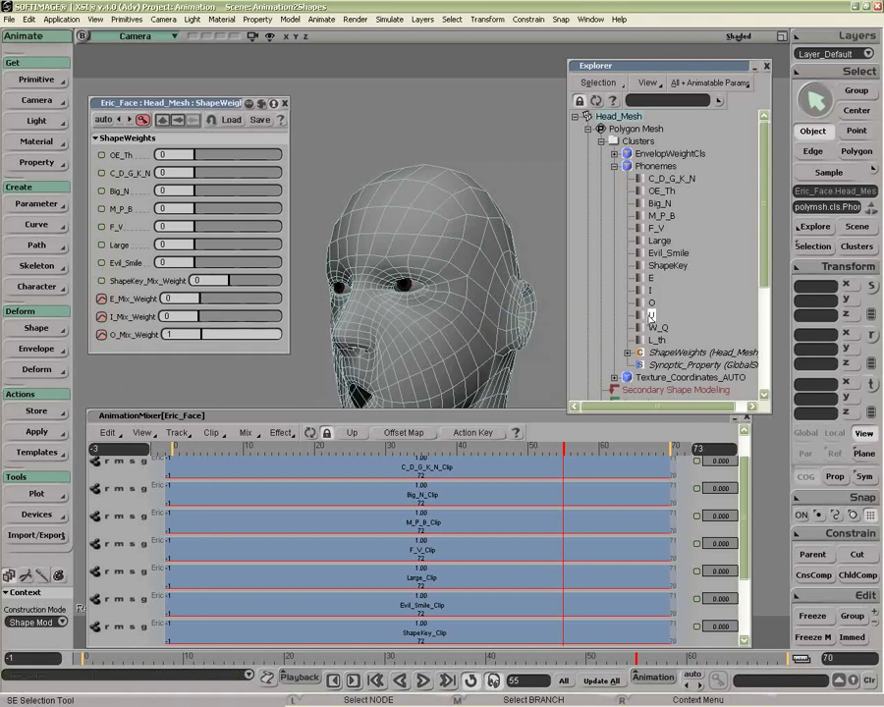
{"action": "middle_click", "coordinate": [37, 326]}
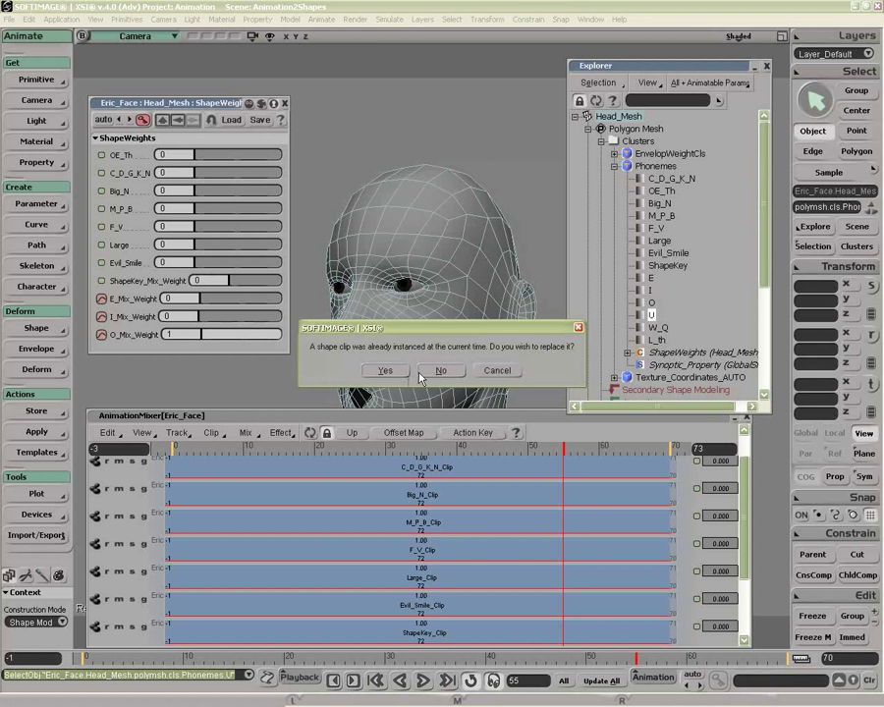
{"action": "left_click", "coordinate": [441, 371]}
{"action": "left_click", "coordinate": [657, 327]}
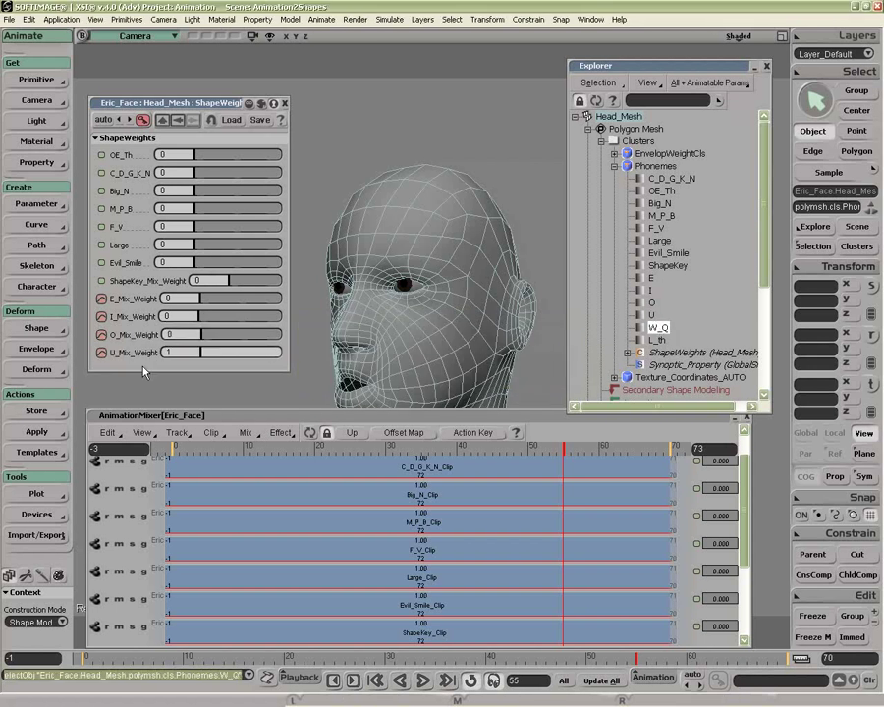
{"action": "middle_click", "coordinate": [36, 326]}
{"action": "left_click", "coordinate": [452, 371]}
{"action": "left_click", "coordinate": [656, 340]}
{"action": "middle_click", "coordinate": [36, 326]}
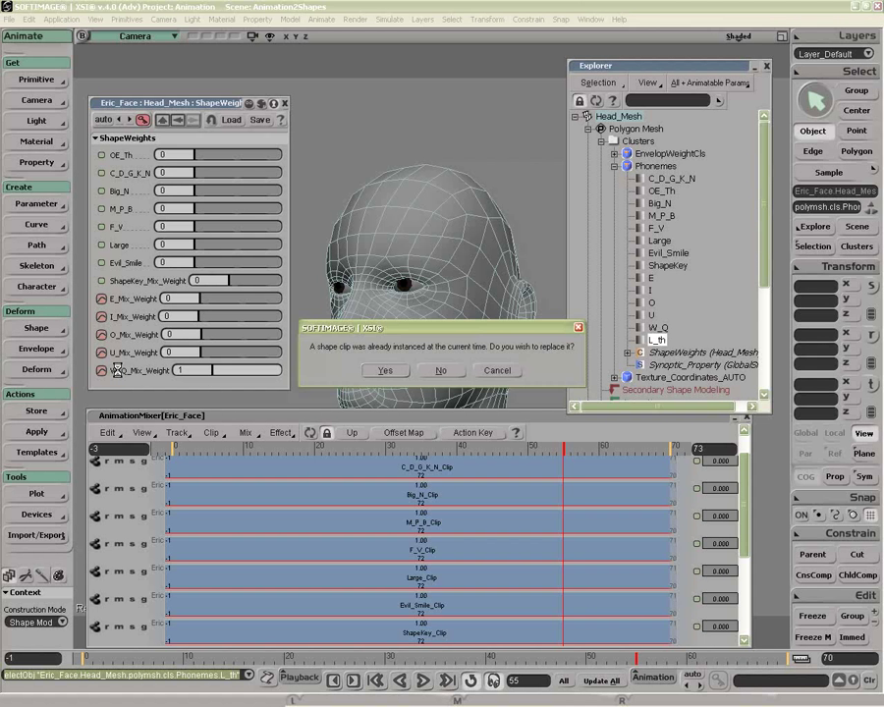
{"action": "left_click", "coordinate": [444, 370]}
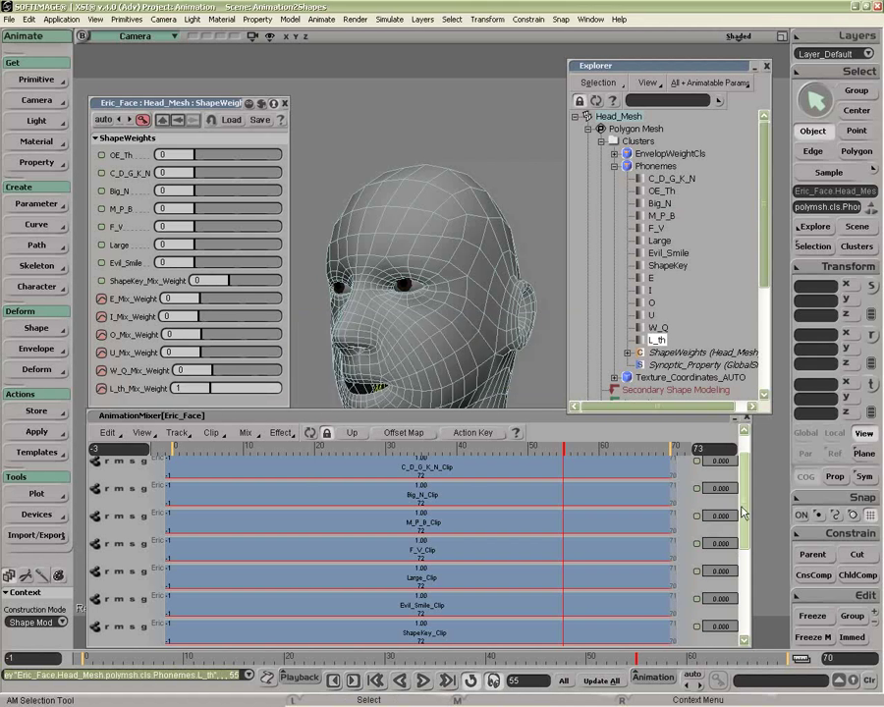
Step: Remove the animation from the head mesh's shape weights and set L_th_Mix_Weight to 0
{"action": "scroll", "coordinate": [743, 527], "scroll_direction": "down", "scroll_amount": 4}
{"action": "left_click_drag", "start_coordinate": [742, 527], "coordinate": [743, 626]}
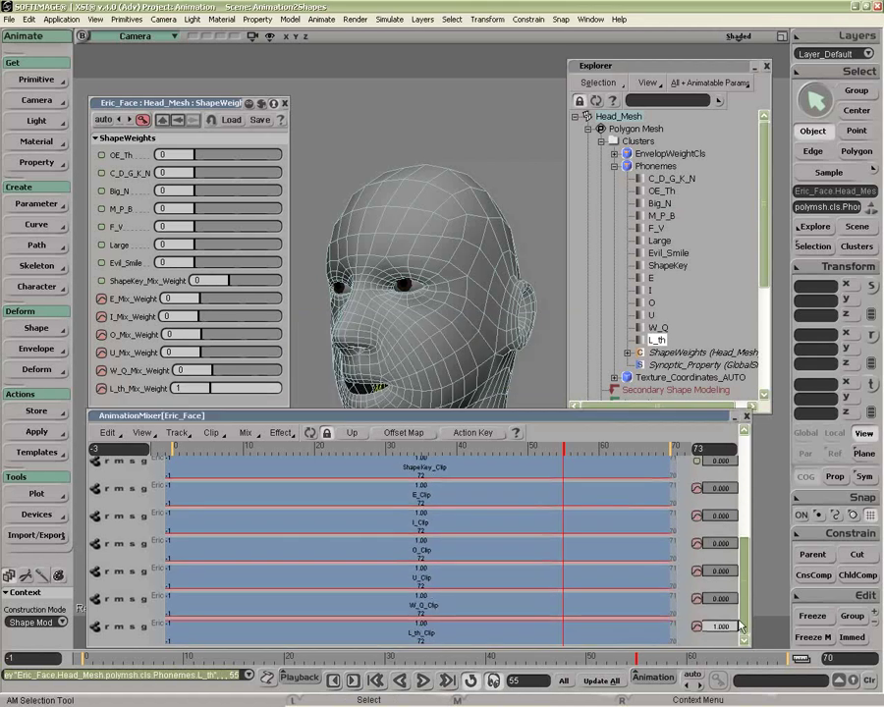
{"action": "left_click", "coordinate": [462, 466]}
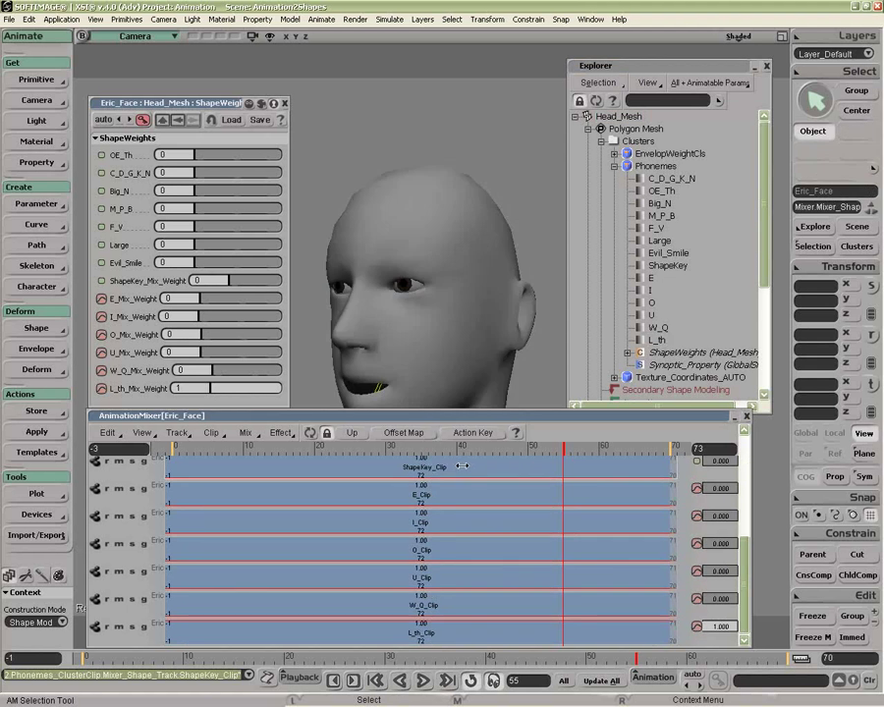
{"action": "left_click", "coordinate": [142, 119]}
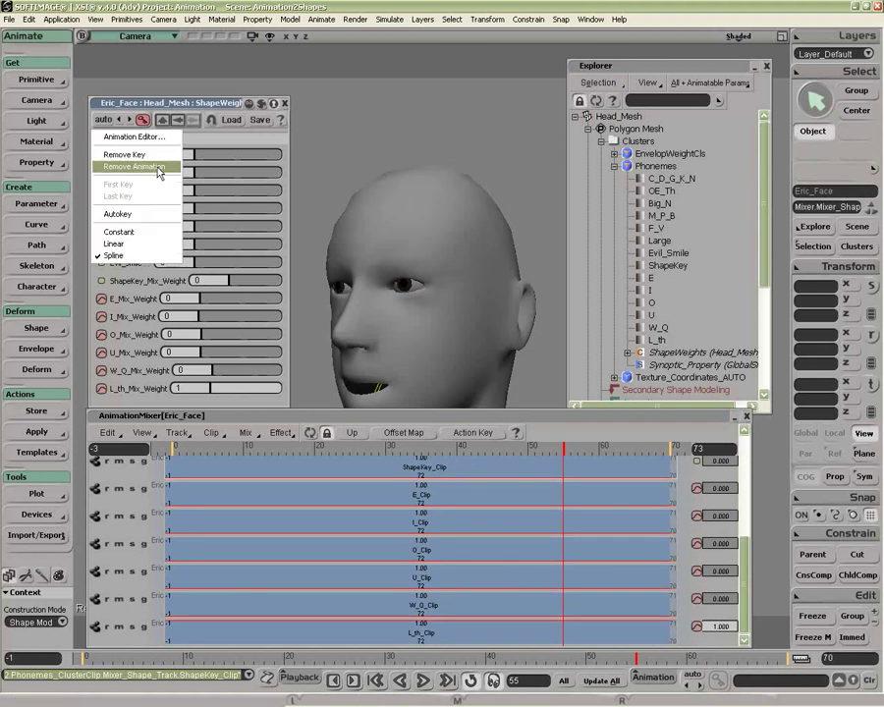
{"action": "left_click", "coordinate": [163, 167]}
{"action": "left_click_drag", "start_coordinate": [258, 395], "coordinate": [181, 390]}
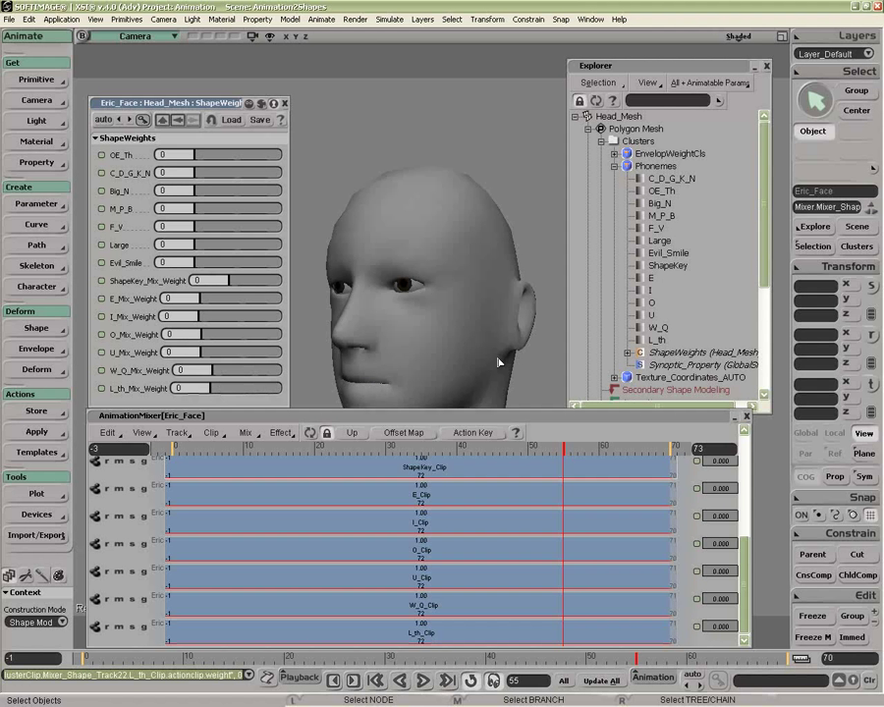
Step: Collapse the head mesh's Clusters, then return the animation mixer to its top-level tracks and move it below the face
{"action": "left_click", "coordinate": [601, 141]}
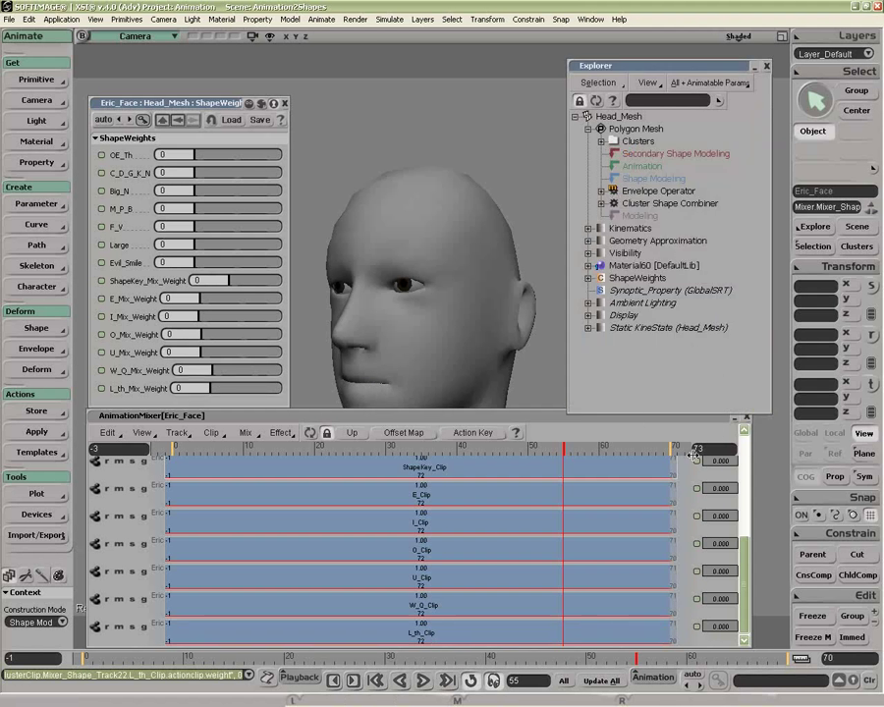
{"action": "left_click", "coordinate": [312, 433]}
{"action": "left_click_drag", "start_coordinate": [326, 416], "coordinate": [327, 453]}
{"action": "mouse_move", "coordinate": [209, 390]}
{"action": "left_mouse_down"}
{"action": "mouse_move", "coordinate": [303, 397]}
{"action": "mouse_move", "coordinate": [195, 394]}
{"action": "mouse_move", "coordinate": [224, 370]}
{"action": "mouse_move", "coordinate": [299, 375]}
{"action": "mouse_move", "coordinate": [196, 380]}
{"action": "left_mouse_up"}
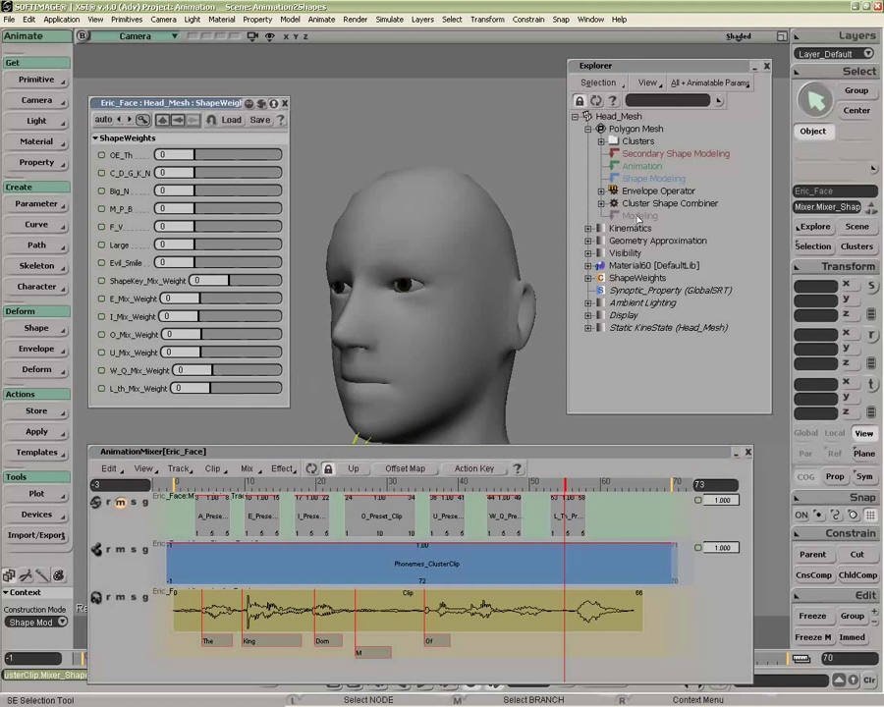
Step: Move the Envelope Operator above Shape Modeling into the Animation region of the construction stack and unmute it
{"action": "left_click_drag", "start_coordinate": [644, 193], "coordinate": [643, 177]}
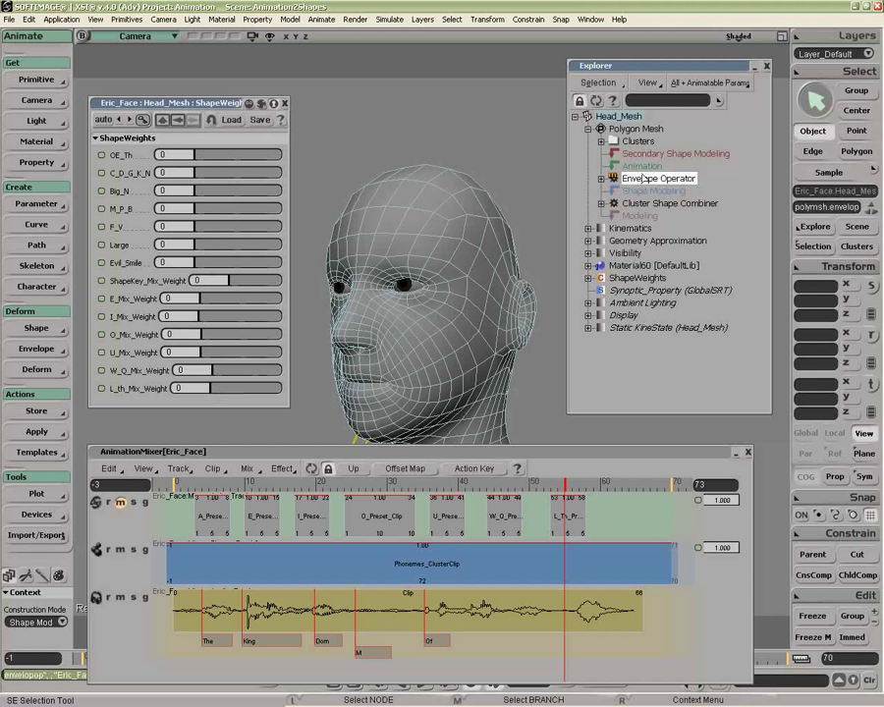
{"action": "right_click", "coordinate": [615, 181]}
{"action": "left_click", "coordinate": [636, 214]}
{"action": "left_click_drag", "start_coordinate": [220, 369], "coordinate": [201, 335]}
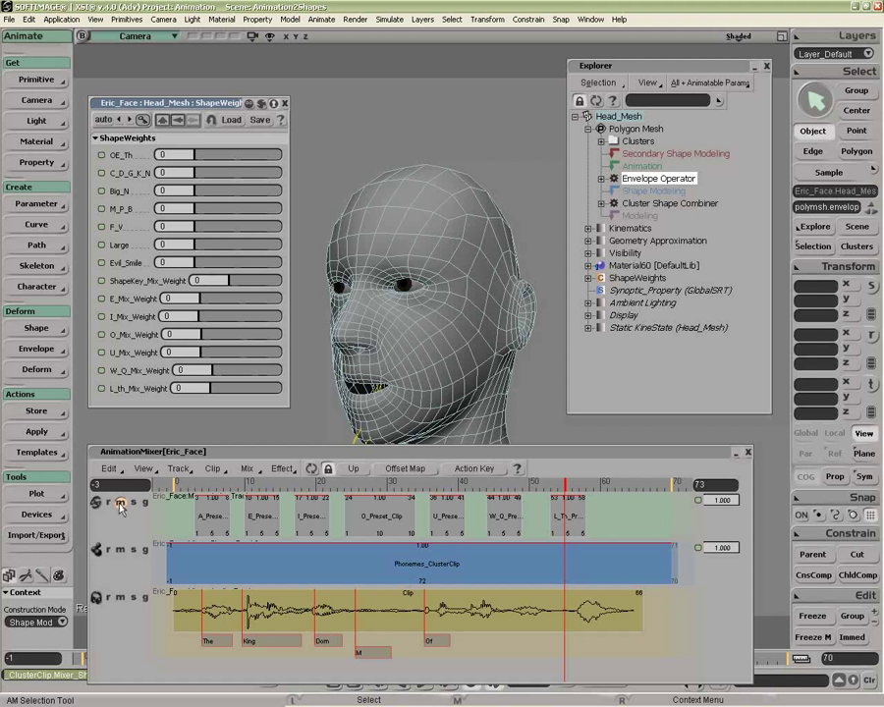
Step: Go to frame 29 with the preset clips' track unmuted and test O_Mix_Weight at 1 over O_Preset_Clip, resetting it to 0
{"action": "left_click", "coordinate": [379, 483]}
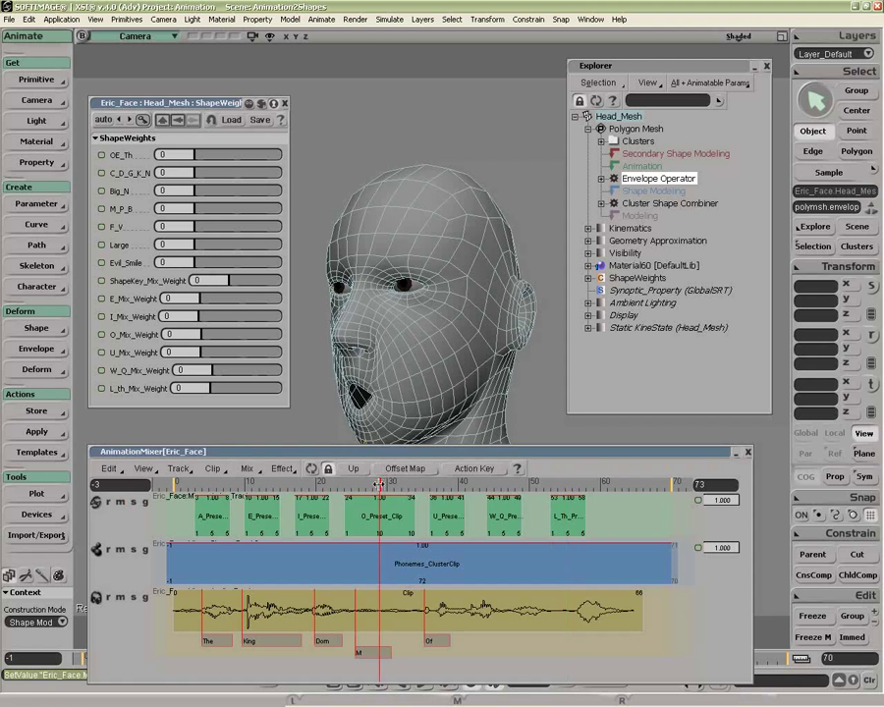
{"action": "left_click_drag", "start_coordinate": [210, 297], "coordinate": [301, 335]}
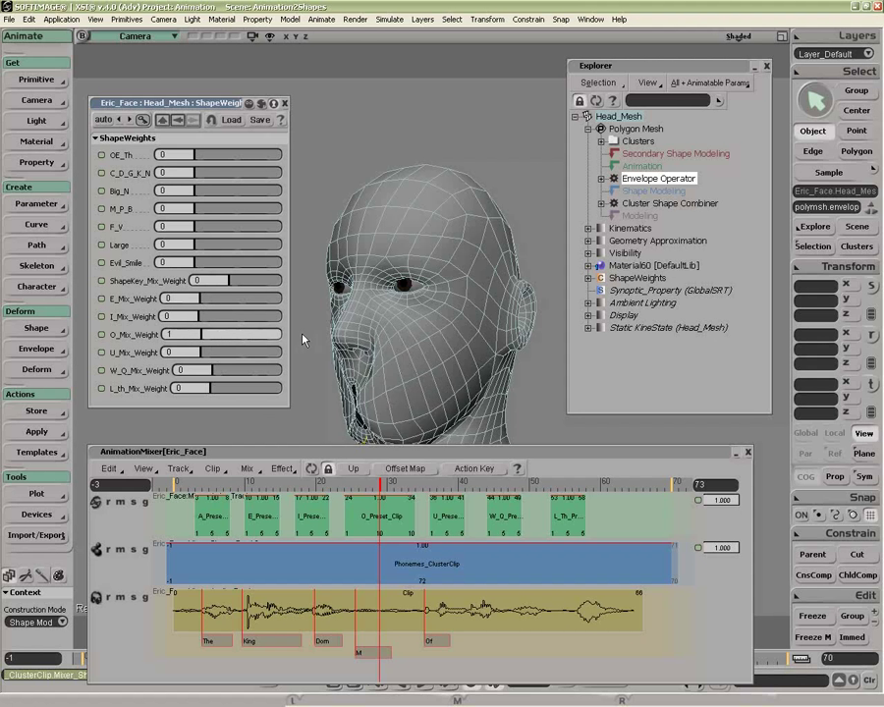
{"action": "left_click", "coordinate": [390, 516]}
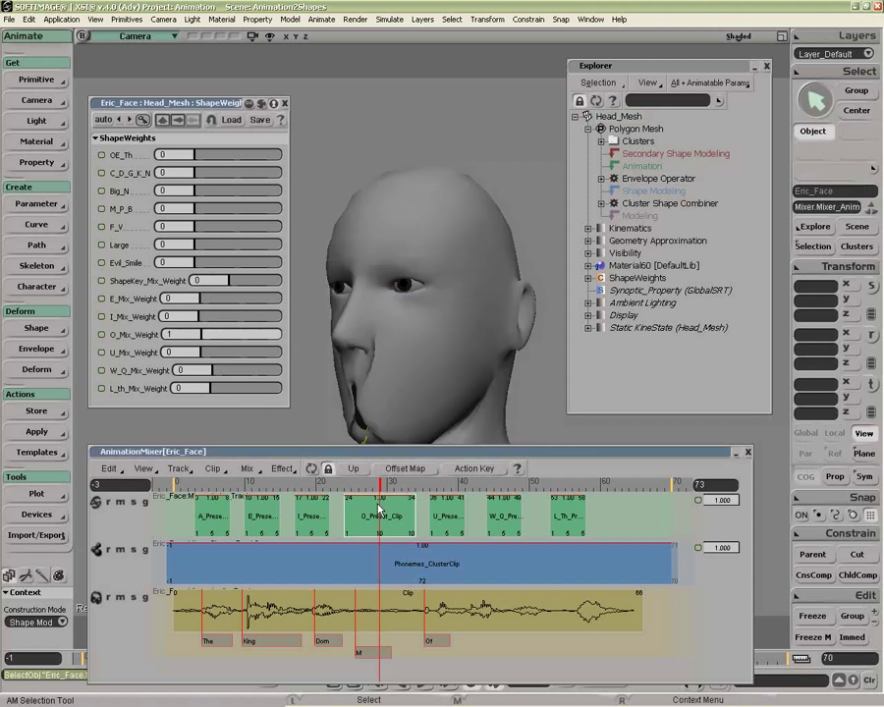
{"action": "left_click_drag", "start_coordinate": [272, 336], "coordinate": [177, 332]}
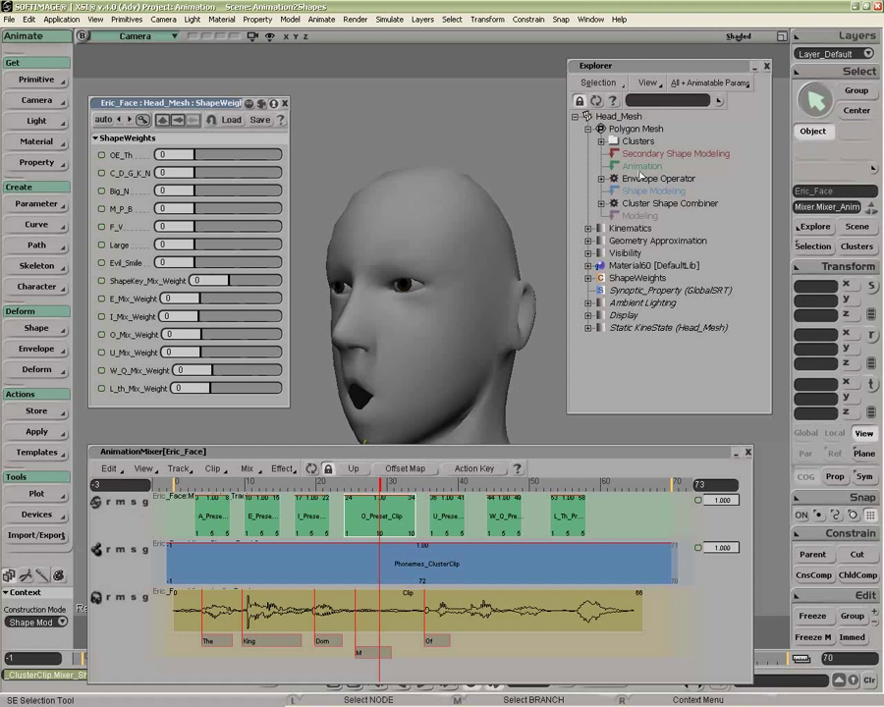
Step: Mute the animation track holding the phoneme preset clips and close the animation mixer
{"action": "left_click", "coordinate": [120, 502]}
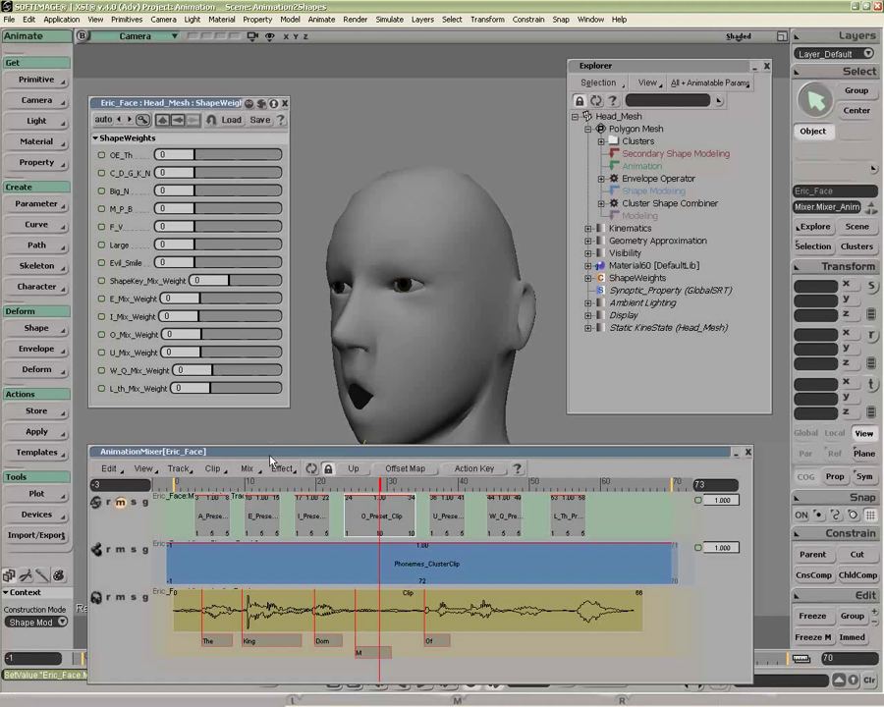
{"action": "left_click", "coordinate": [749, 453]}
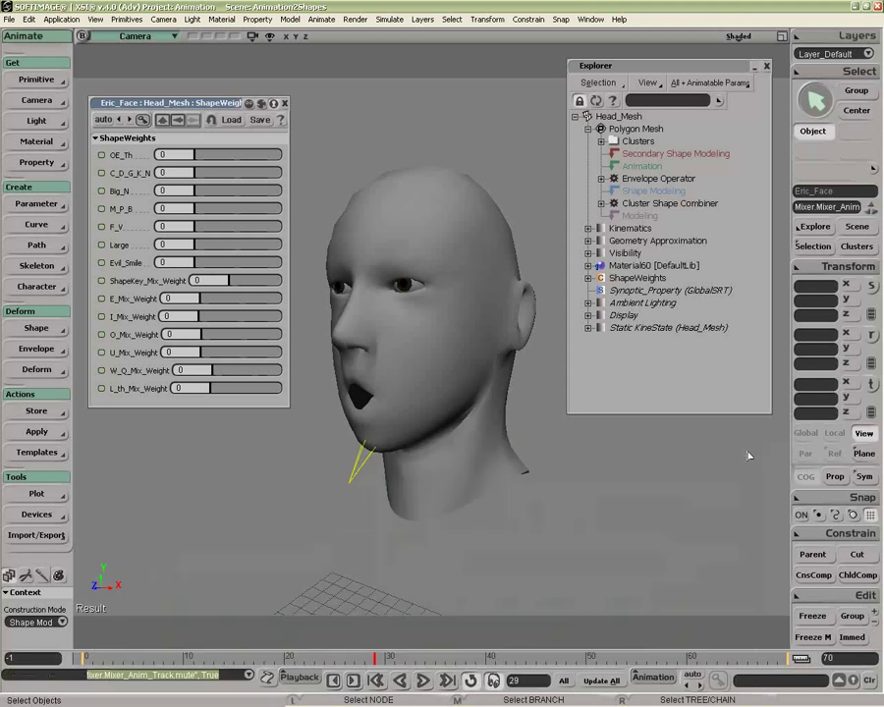